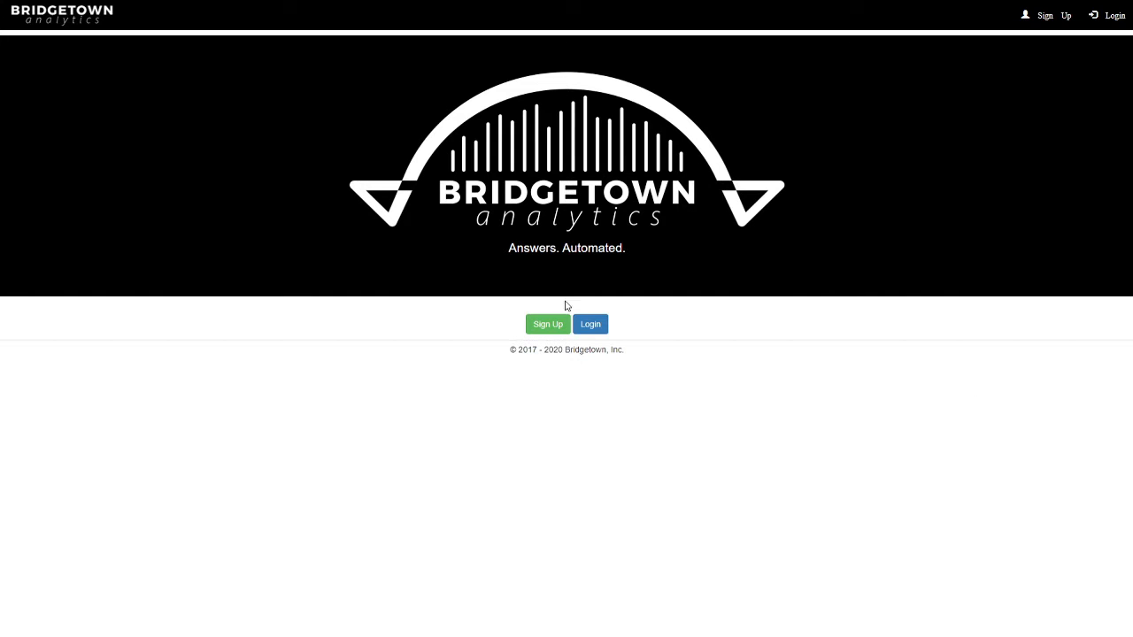
- Log in to the site with the saved account credentials
{"action": "left_click", "coordinate": [586, 327]}
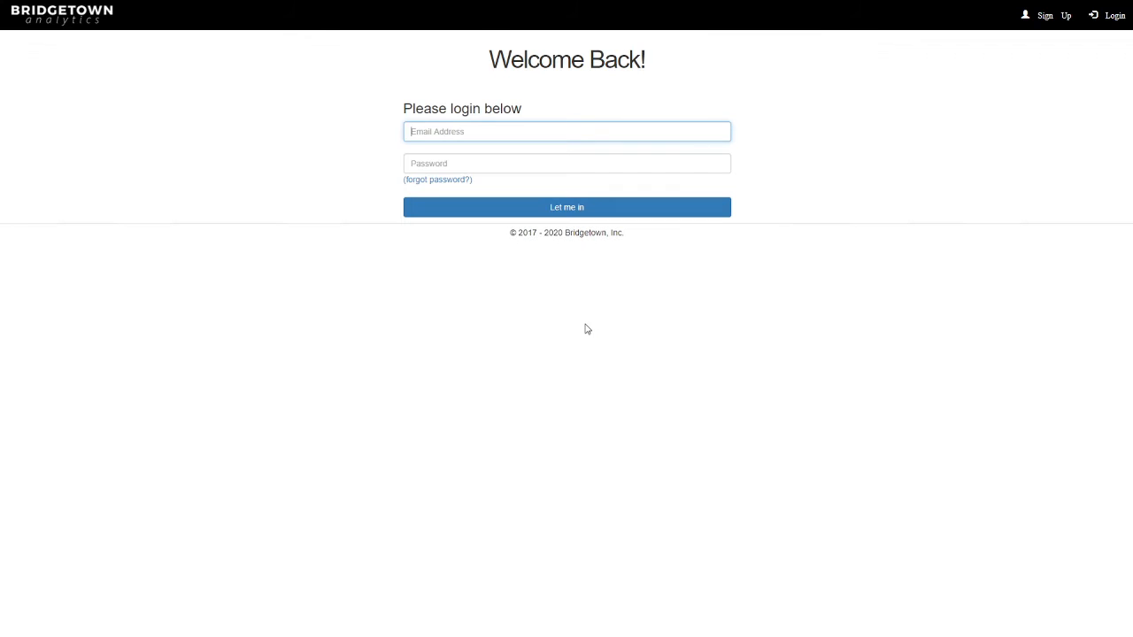
{"action": "left_click", "coordinate": [567, 209]}
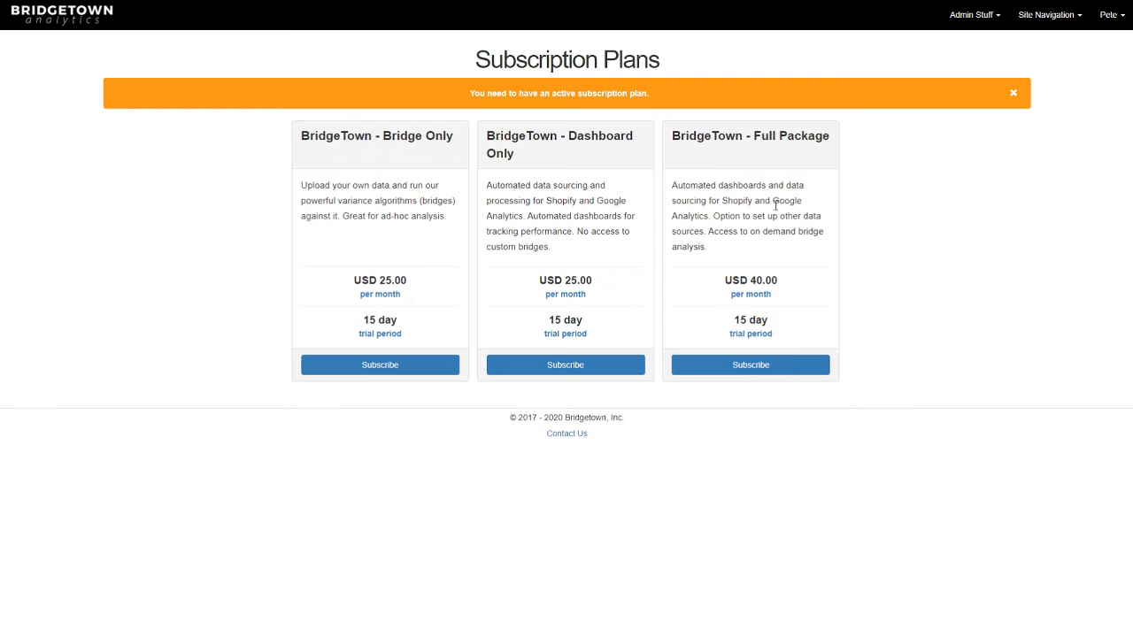
- Go to the uploaded files list and open the bakery_ops_data file for viewing
{"action": "left_click", "coordinate": [1039, 22]}
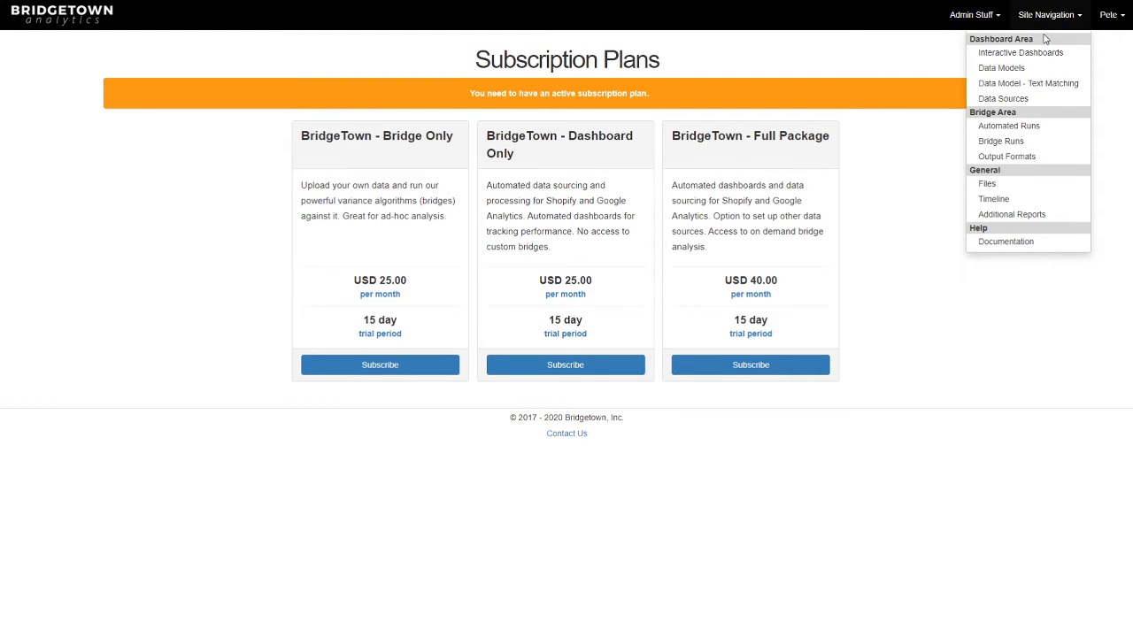
{"action": "left_click", "coordinate": [987, 184]}
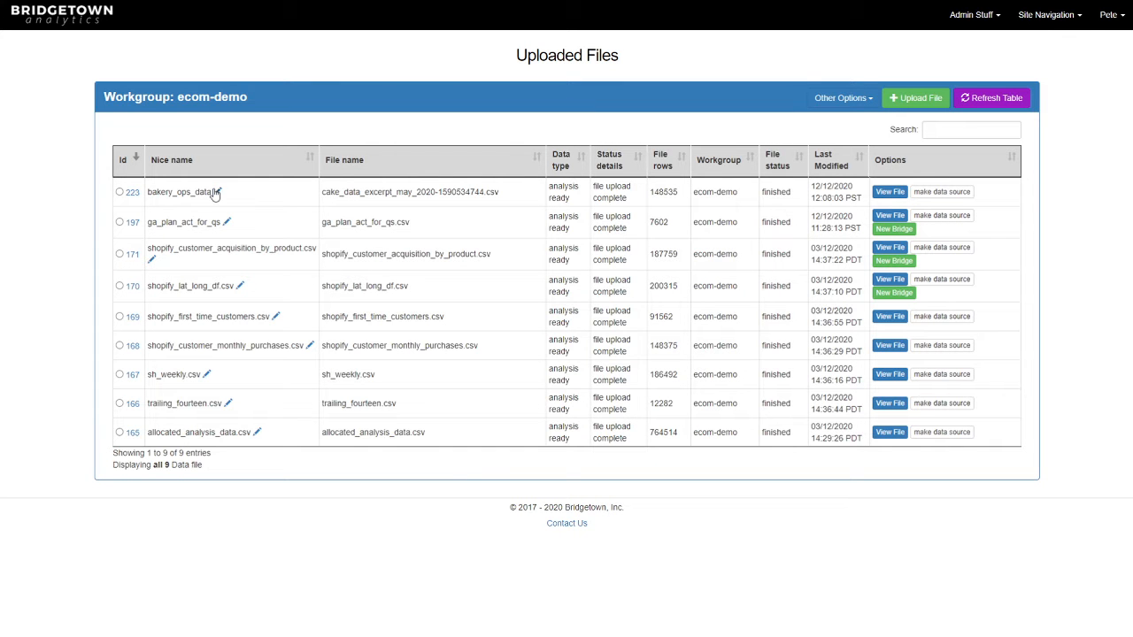
{"action": "left_click_drag", "start_coordinate": [210, 191], "coordinate": [158, 189]}
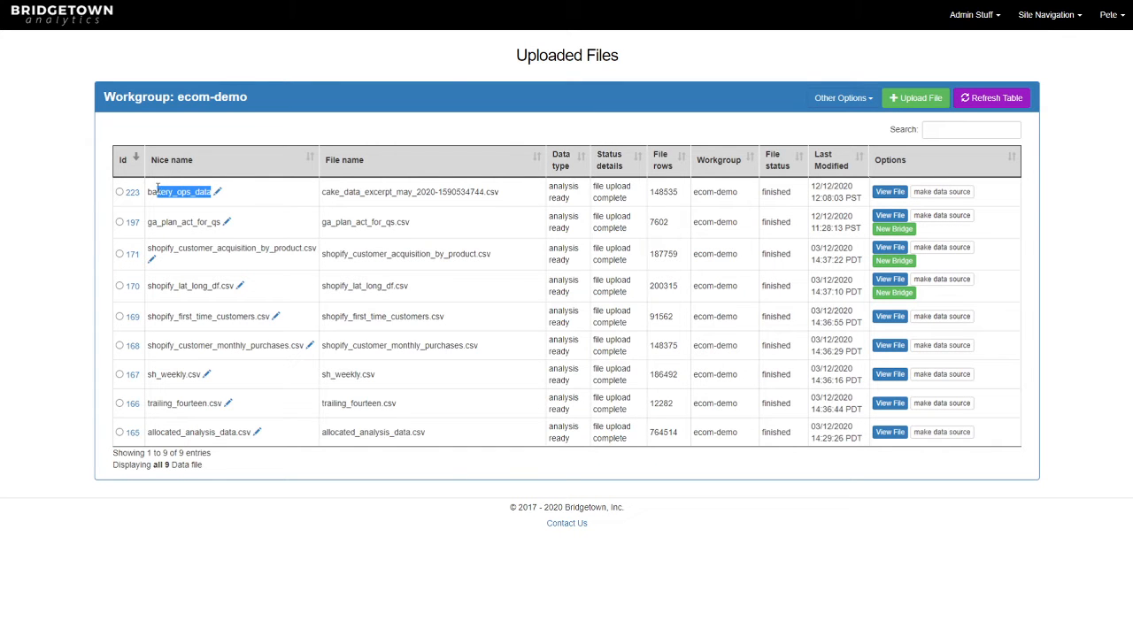
{"action": "left_click", "coordinate": [891, 192]}
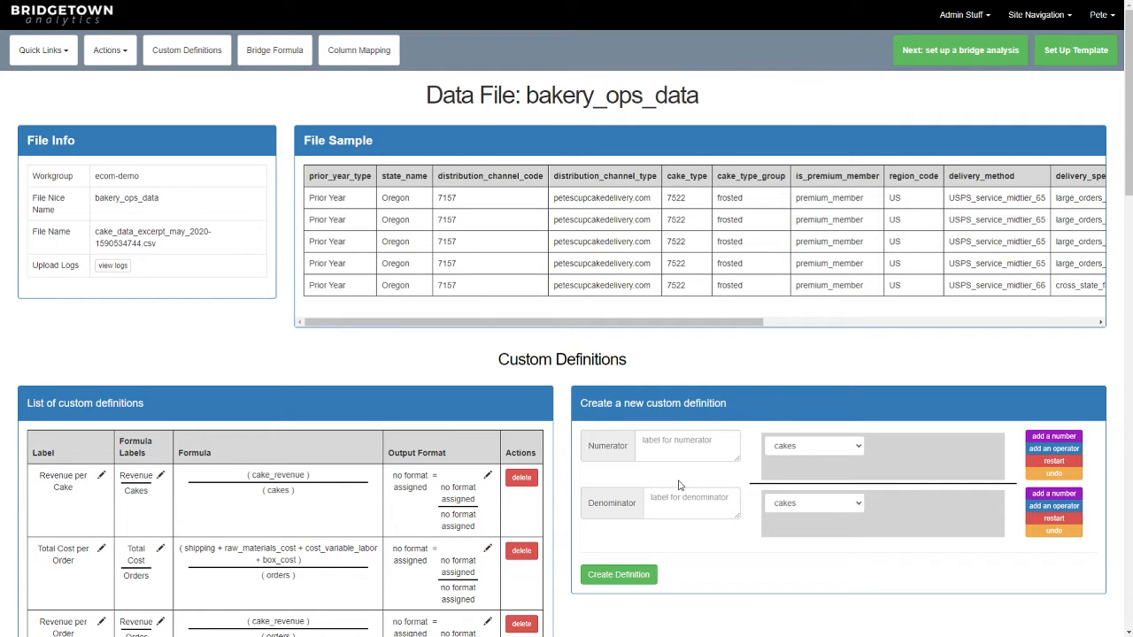
- Rename the custom definition "Shipping cost per Revenue" to "Shipping Cost to Revenue Ratio" and save the label
{"action": "scroll", "coordinate": [682, 483], "scroll_direction": "down", "scroll_amount": 3}
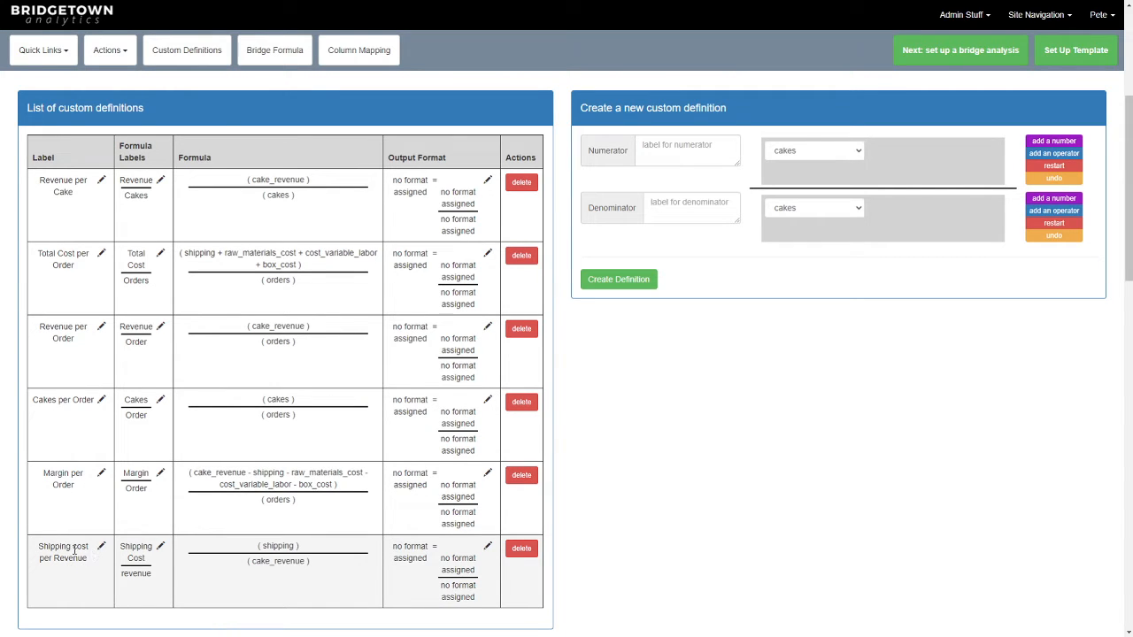
{"action": "left_click", "coordinate": [102, 548]}
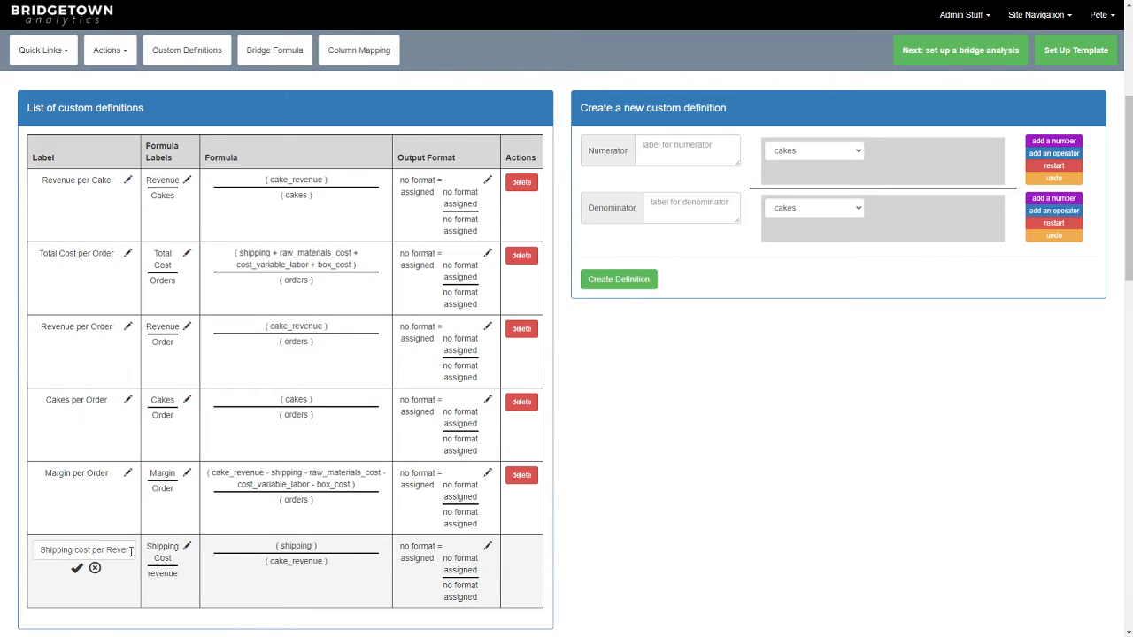
{"action": "left_click_drag", "start_coordinate": [131, 550], "coordinate": [39, 550]}
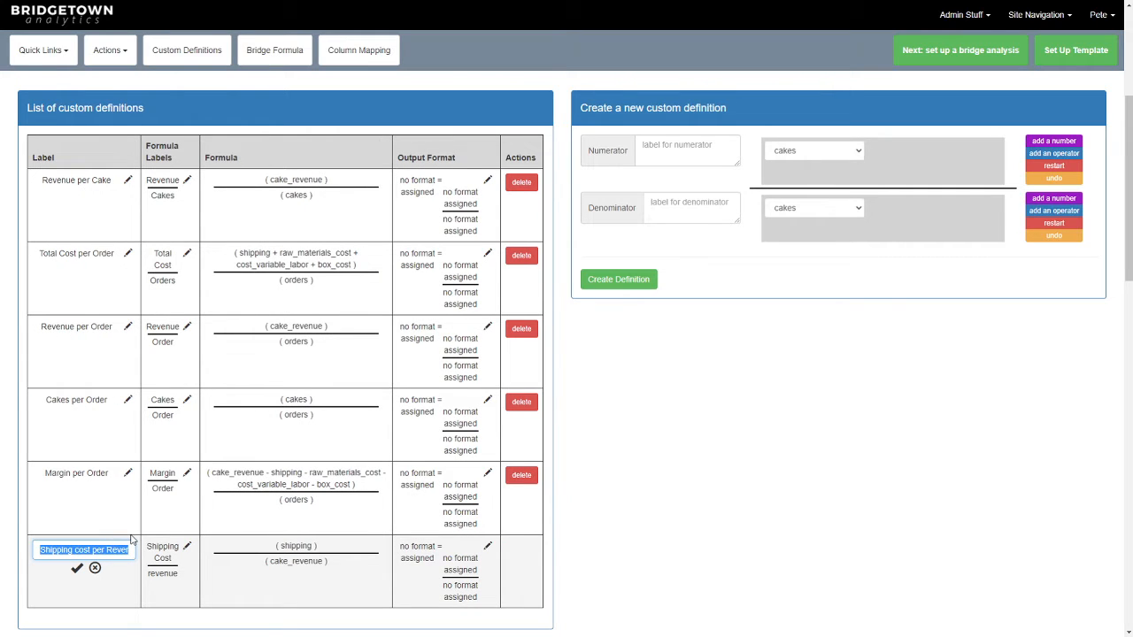
{"action": "type", "text": "Sh"}
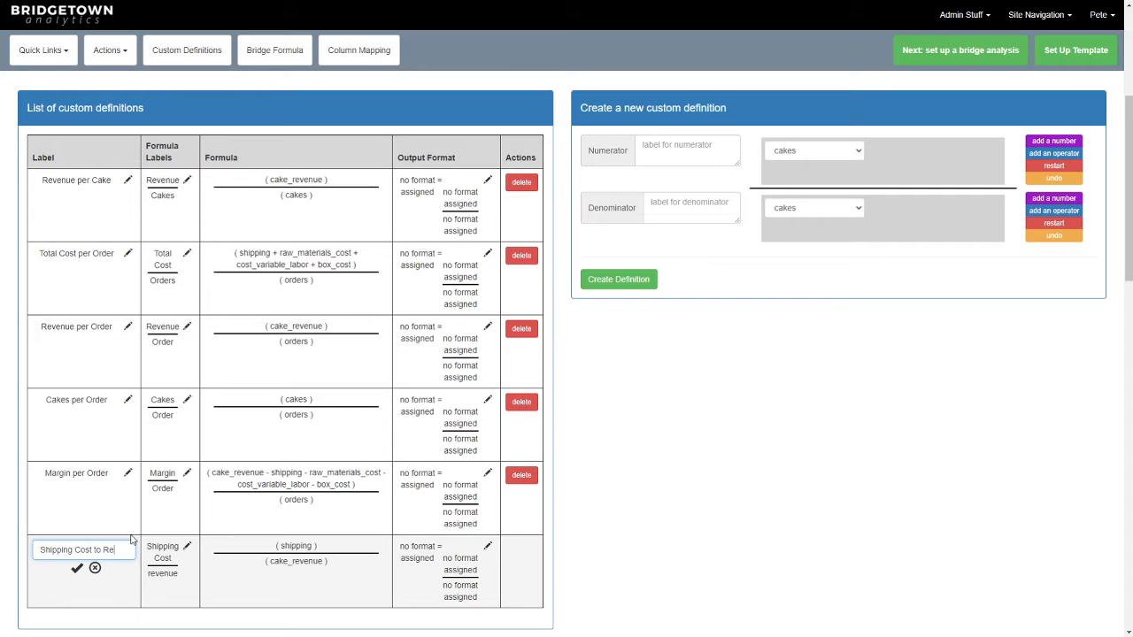
{"action": "type", "text": "ue Ratio"}
{"action": "left_click", "coordinate": [77, 568]}
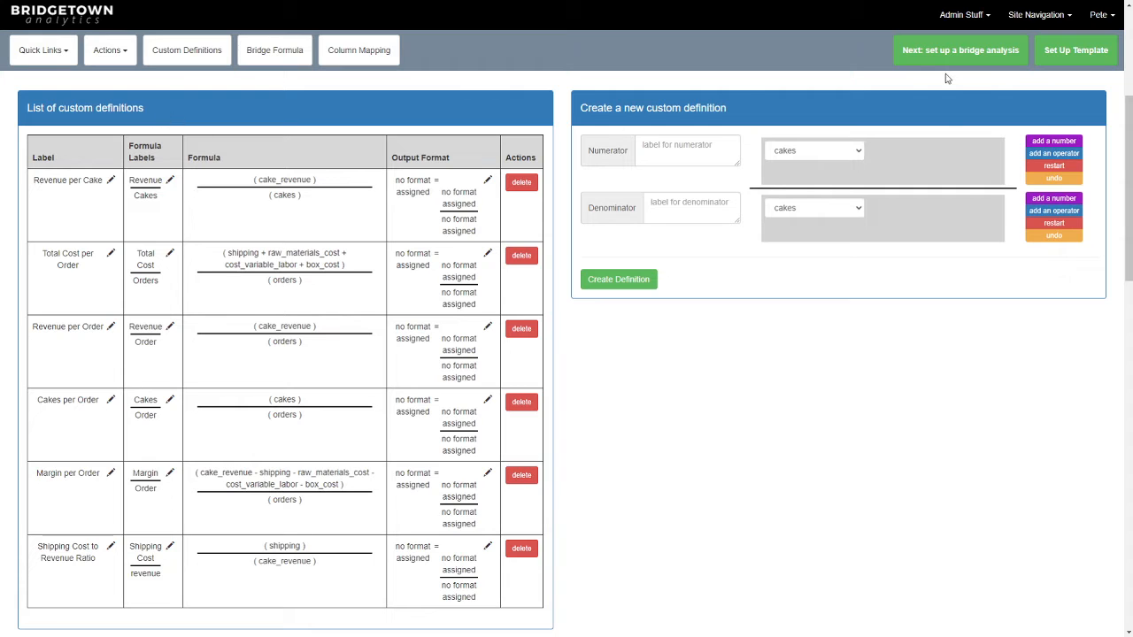
{"action": "left_click", "coordinate": [1024, 16]}
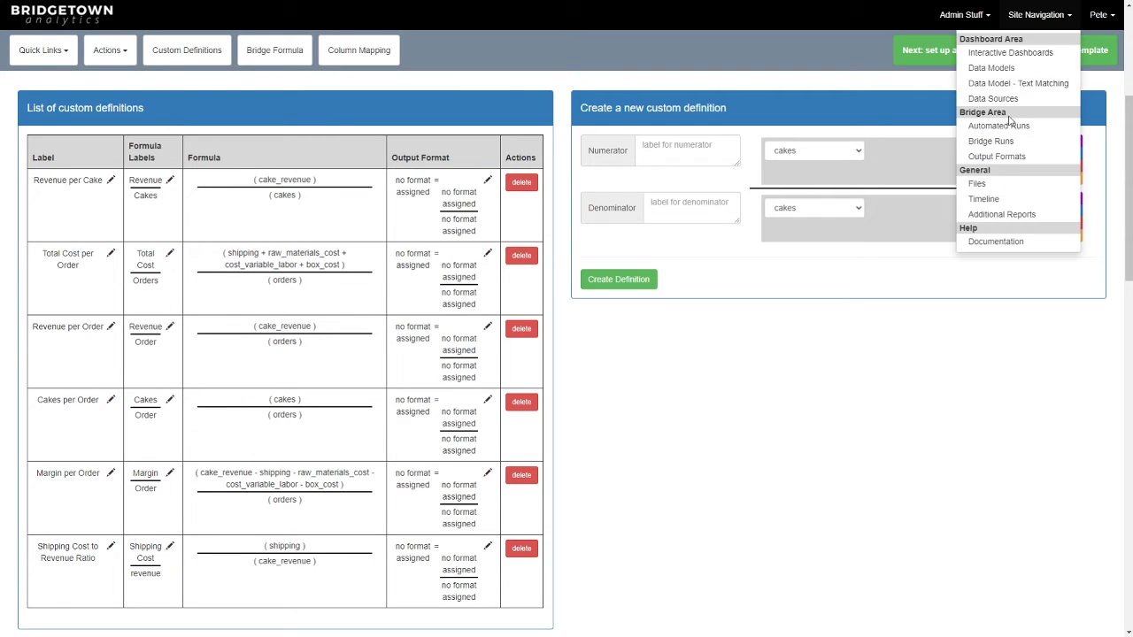
{"action": "left_click", "coordinate": [748, 412]}
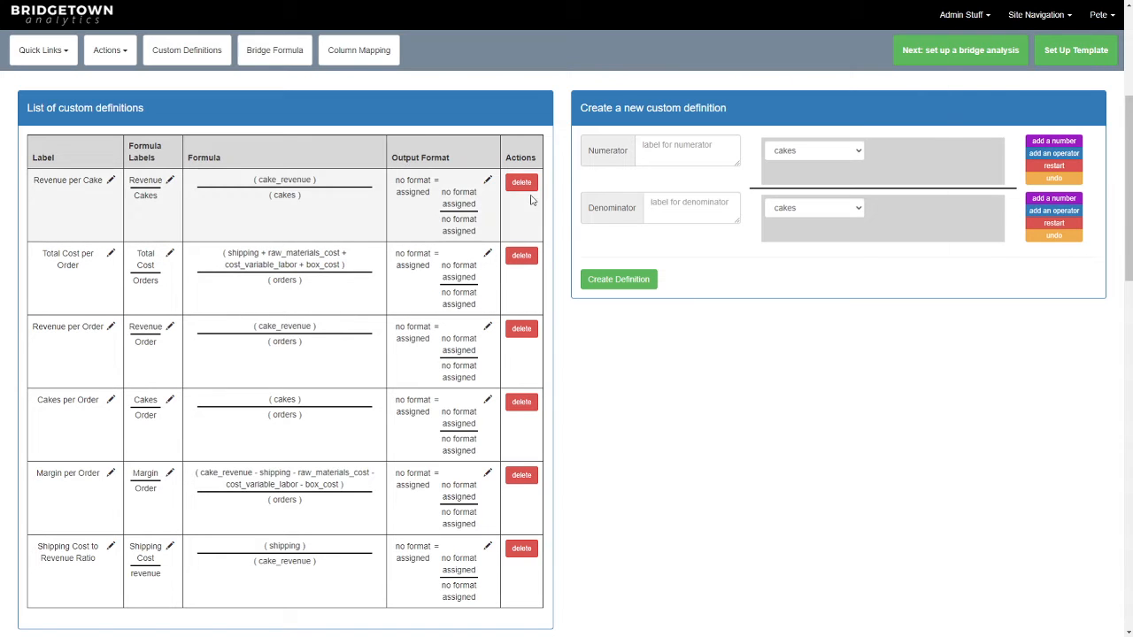
- Set the overall output format of the Revenue per Cake definition to $1,000.00
{"action": "left_click", "coordinate": [487, 182]}
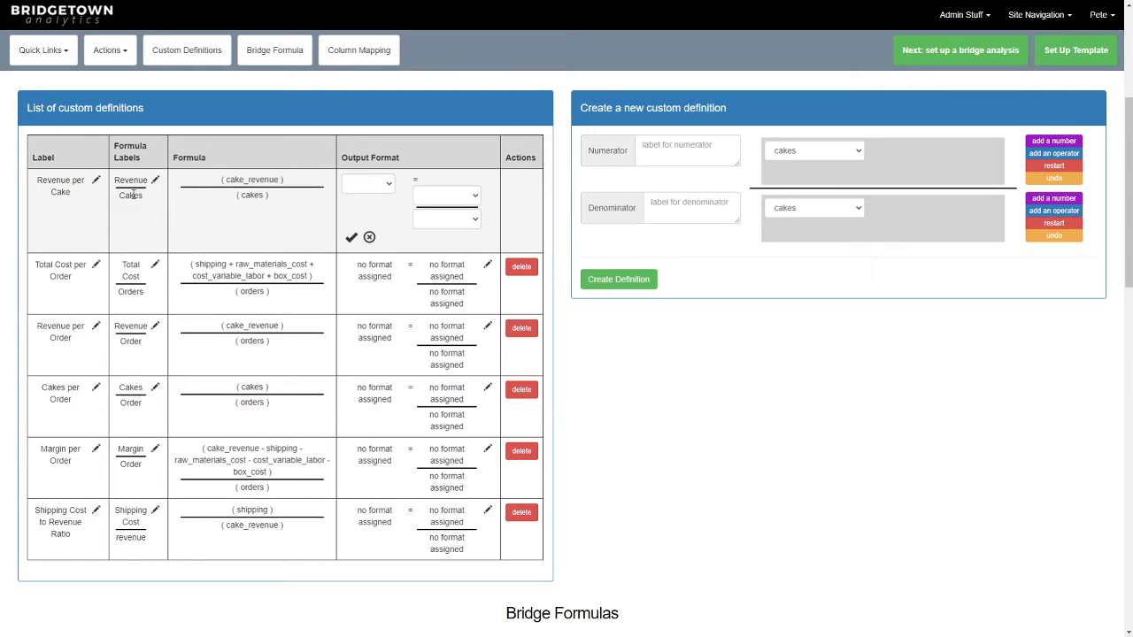
{"action": "left_click", "coordinate": [372, 192]}
{"action": "left_click", "coordinate": [380, 222]}
{"action": "key", "text": "ctrl+plus"}
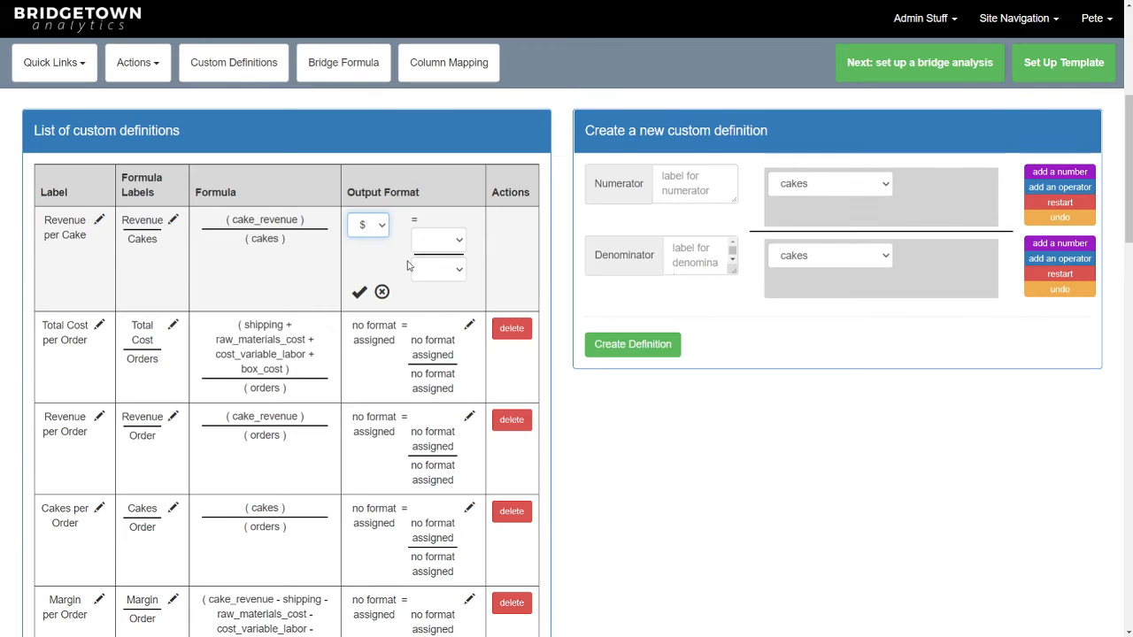
{"action": "key", "text": "ctrl+minus"}
{"action": "key", "text": "ctrl+minus"}
{"action": "key", "text": "ctrl+minus"}
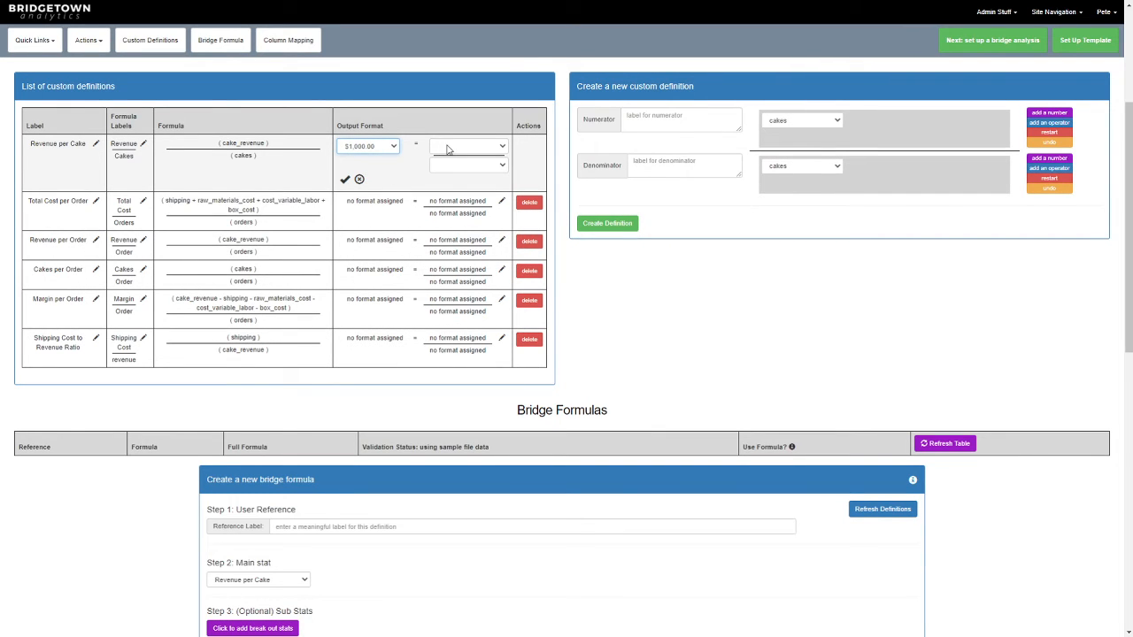
- Format the Revenue per Cake numerator as $1,000 and its denominator as number - 1,000, and save the output format
{"action": "left_click", "coordinate": [478, 148]}
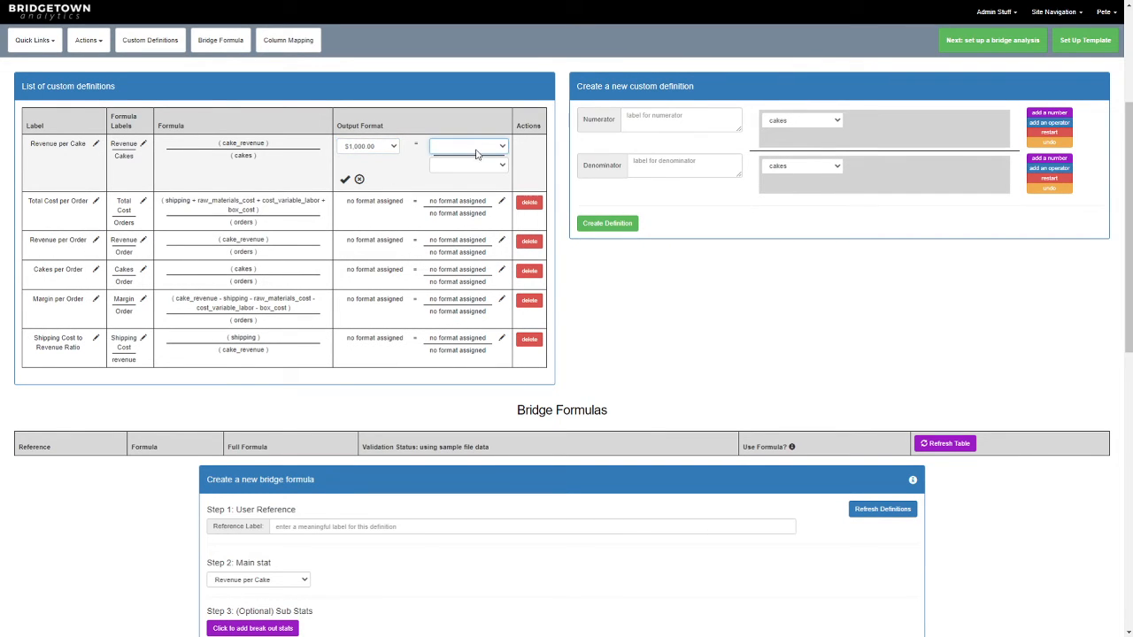
{"action": "left_click", "coordinate": [464, 171]}
{"action": "left_click", "coordinate": [478, 165]}
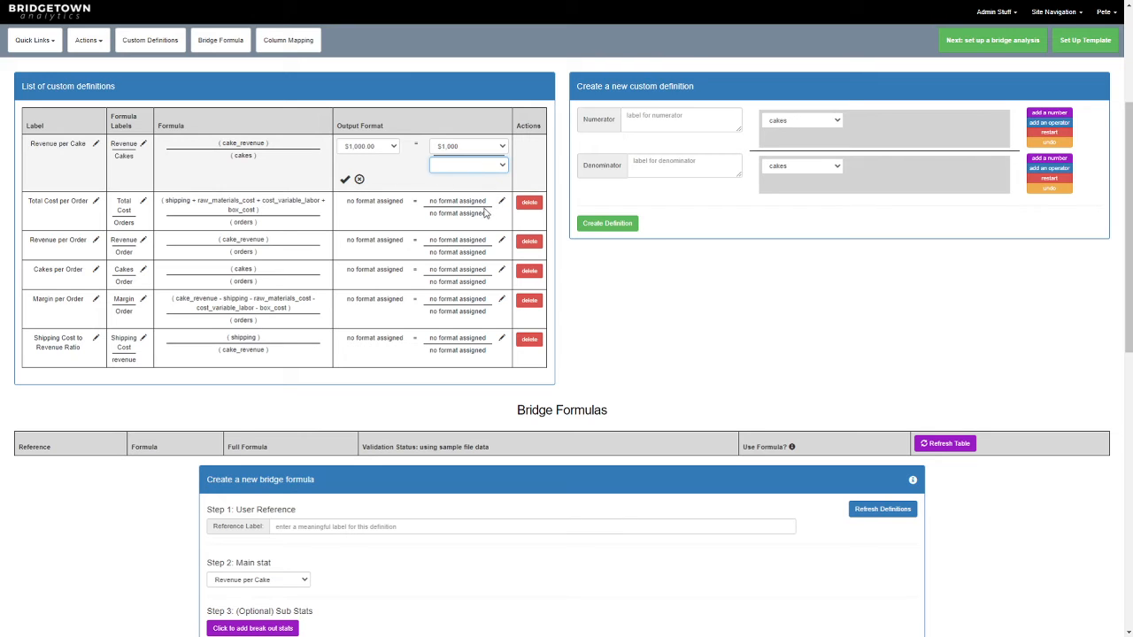
{"action": "left_click", "coordinate": [477, 164]}
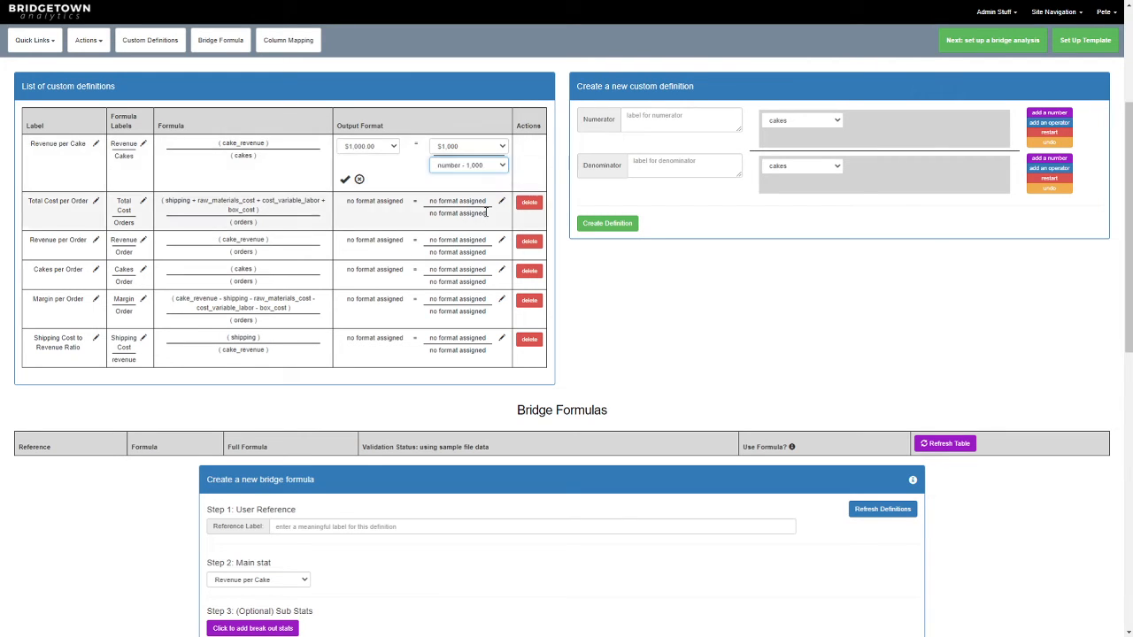
{"action": "left_click", "coordinate": [483, 169]}
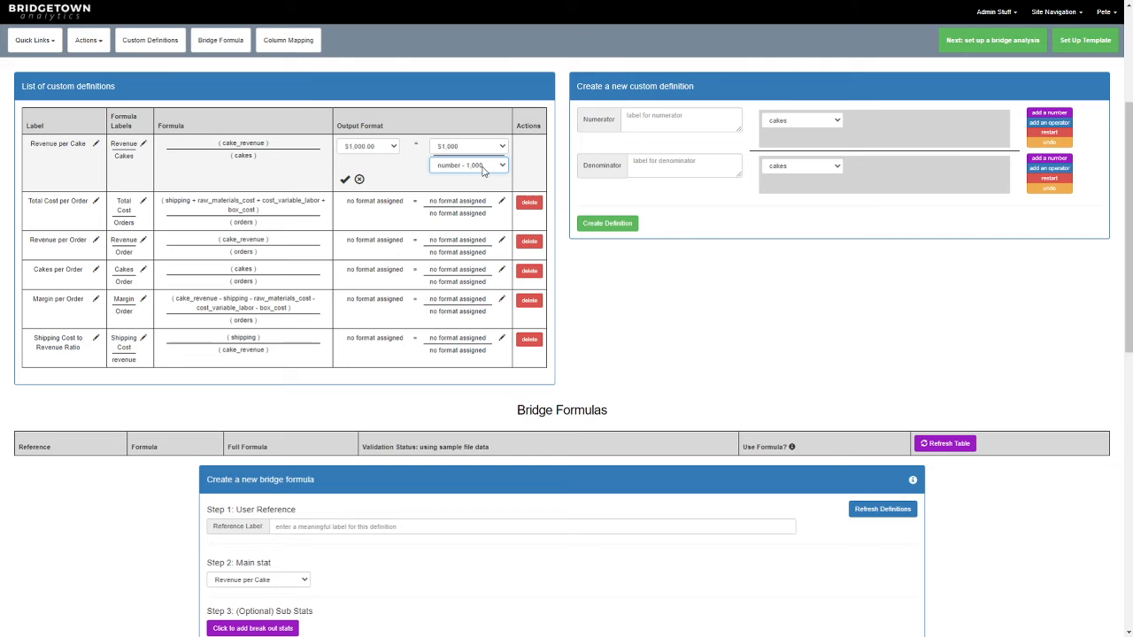
{"action": "left_click", "coordinate": [346, 180]}
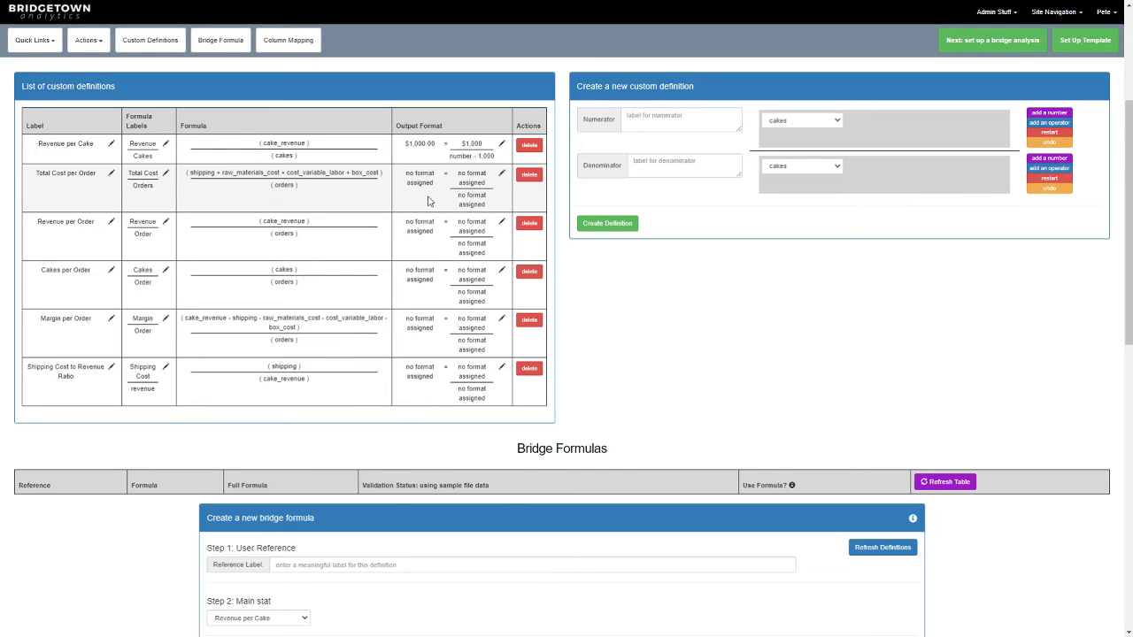
- Assign Total Cost per Order the output format $1,000.00, with numerator $1,000 and denominator number - 1,000, and save it
{"action": "left_click", "coordinate": [501, 175]}
{"action": "left_click", "coordinate": [382, 177]}
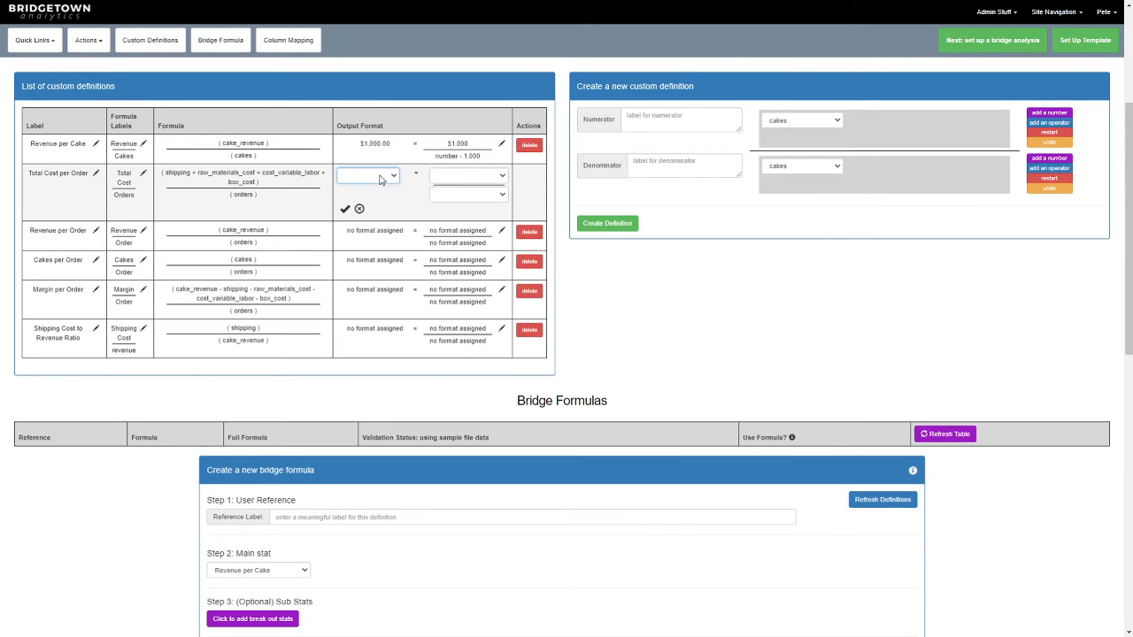
{"action": "left_click", "coordinate": [369, 200]}
{"action": "left_click", "coordinate": [469, 175]}
{"action": "left_click", "coordinate": [470, 203]}
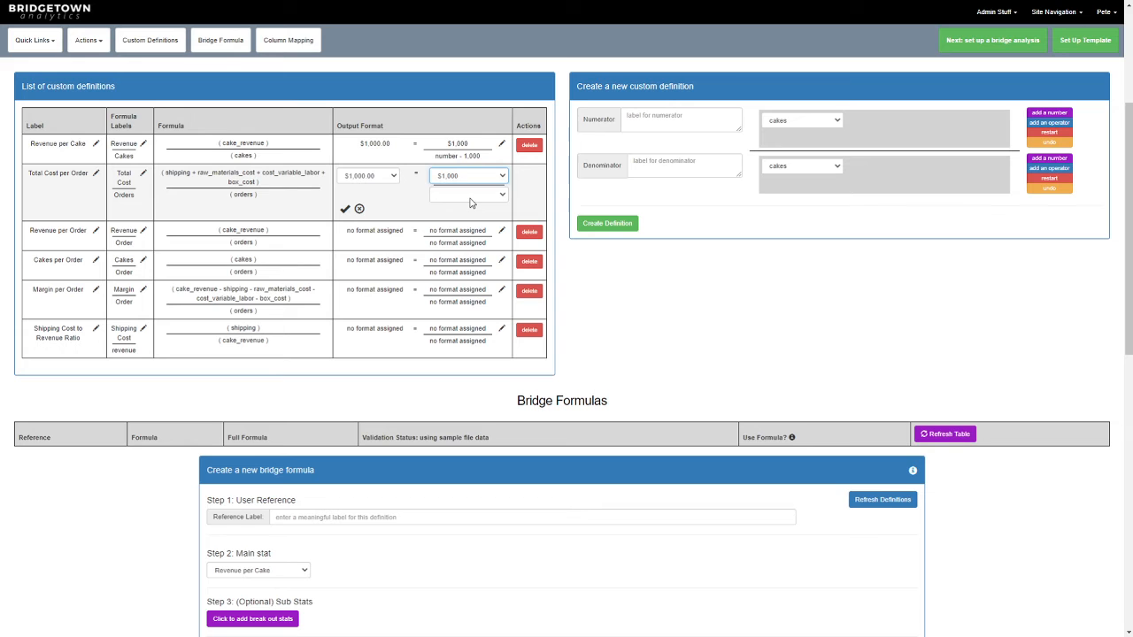
{"action": "left_click", "coordinate": [470, 200]}
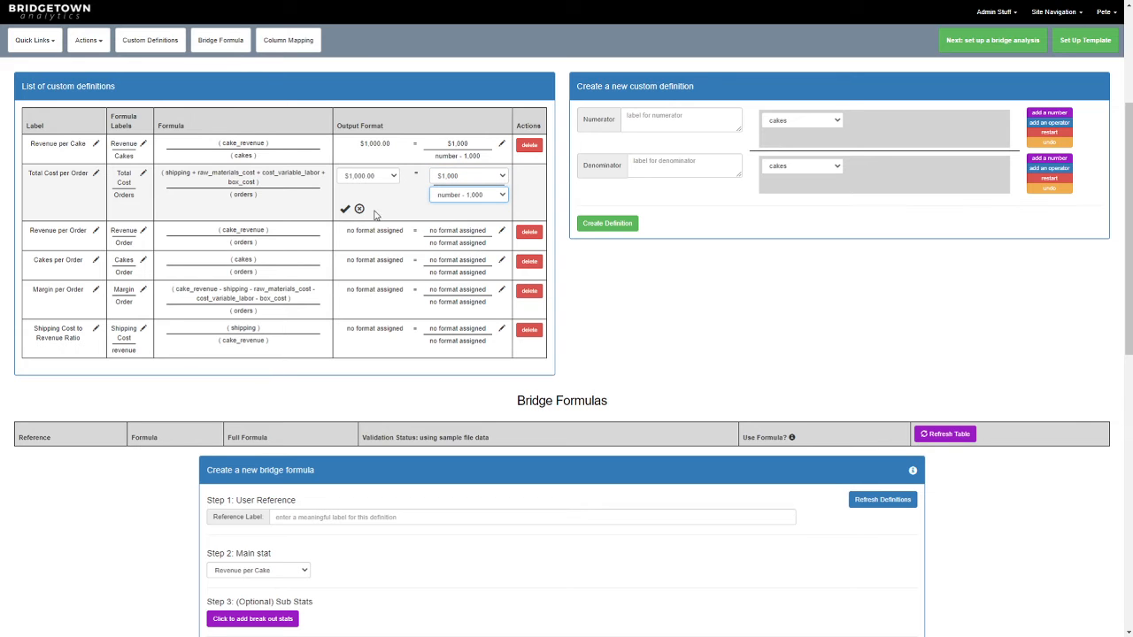
{"action": "left_click", "coordinate": [345, 209]}
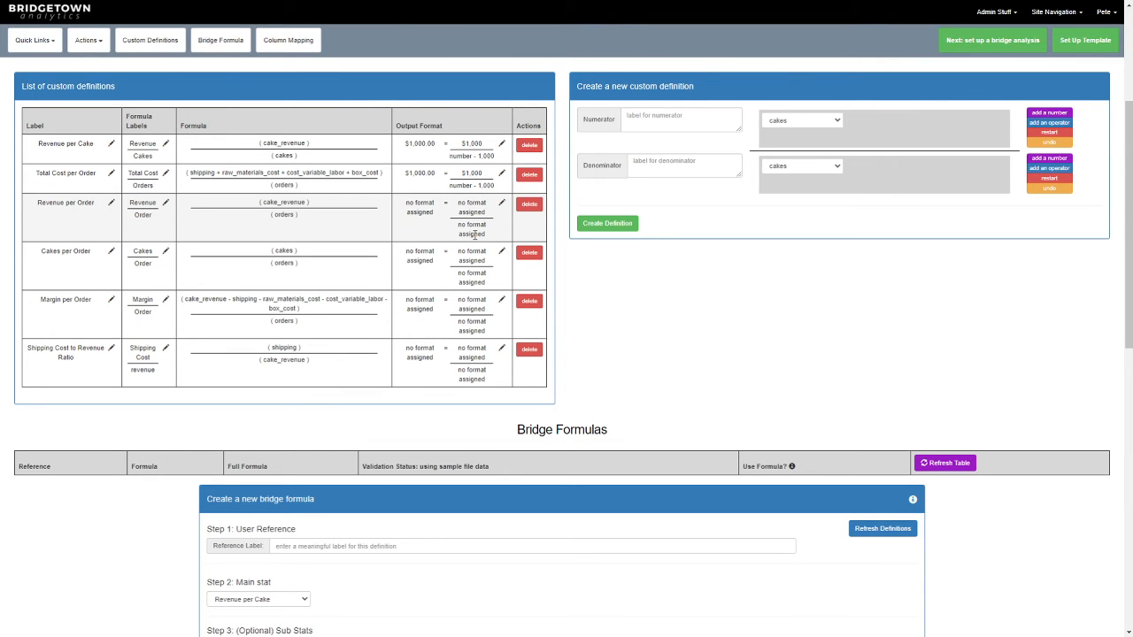
- Rename the custom definition "Cakes per Order" to "Basket Size" and save the label
{"action": "left_click", "coordinate": [111, 252]}
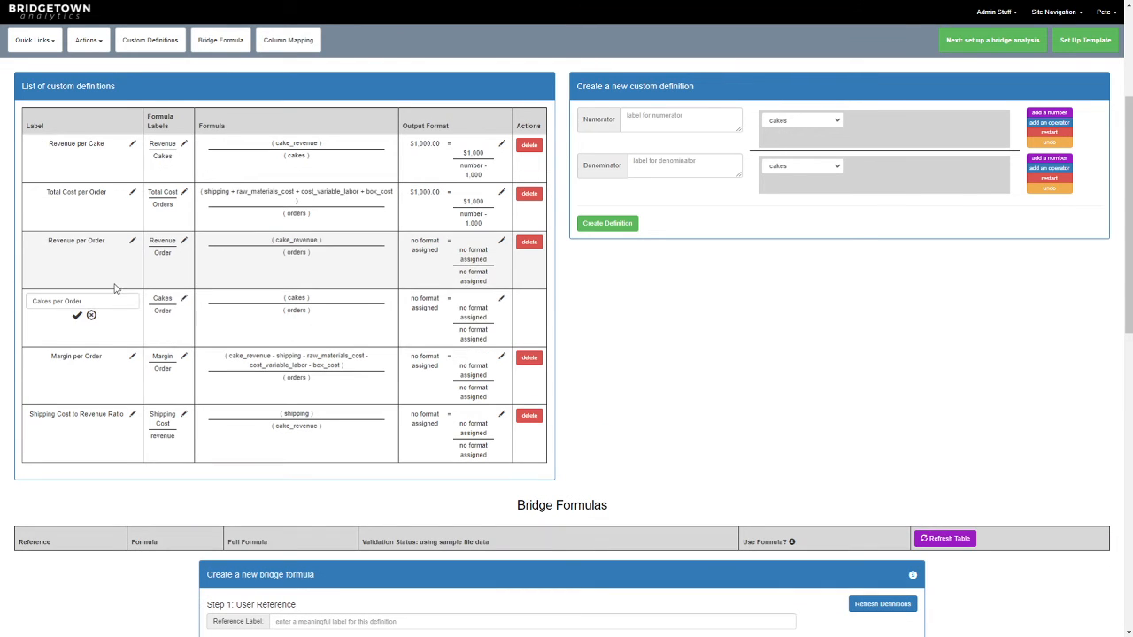
{"action": "left_click_drag", "start_coordinate": [114, 299], "coordinate": [28, 301]}
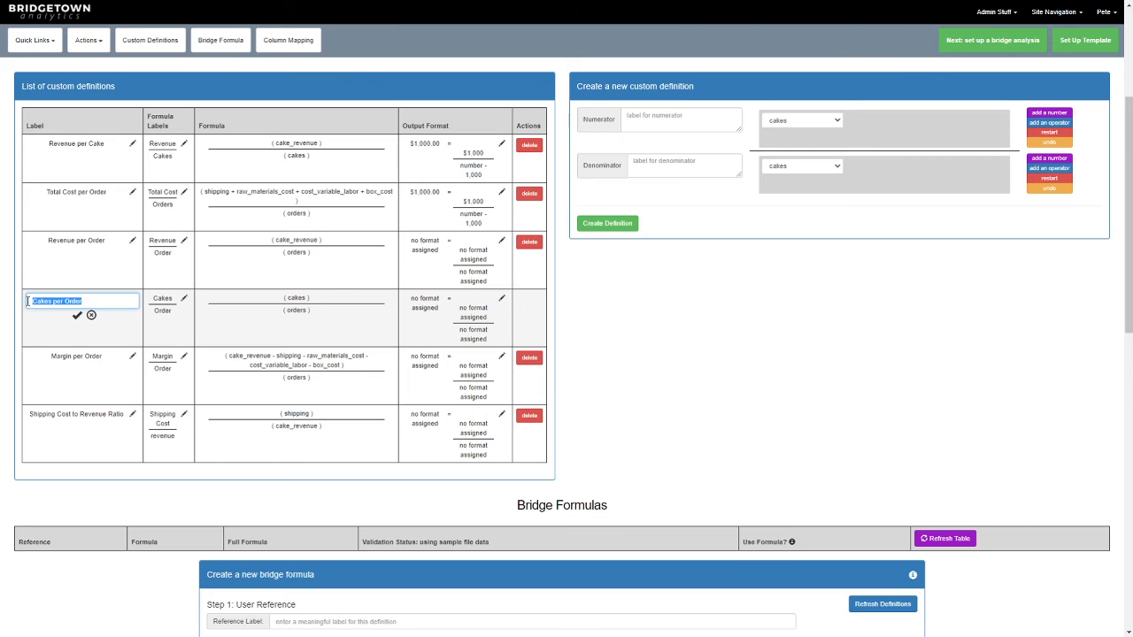
{"action": "type", "text": "Basket Size"}
{"action": "left_click", "coordinate": [77, 315]}
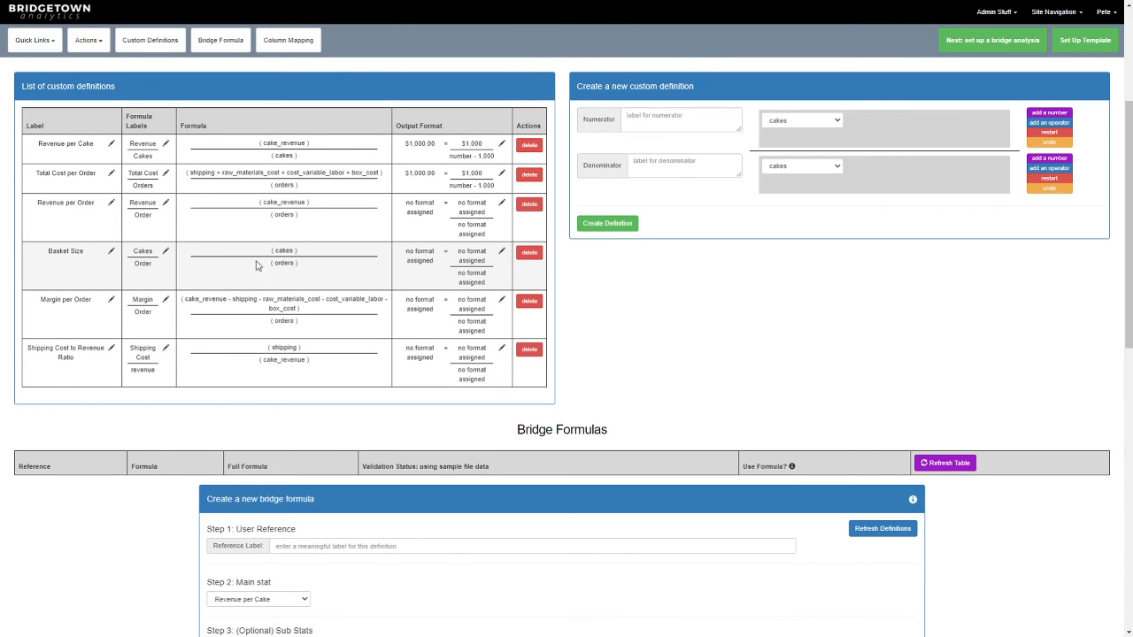
- Set the overall output format of the Basket Size definition to number - 1,000.00
{"action": "left_click", "coordinate": [504, 253]}
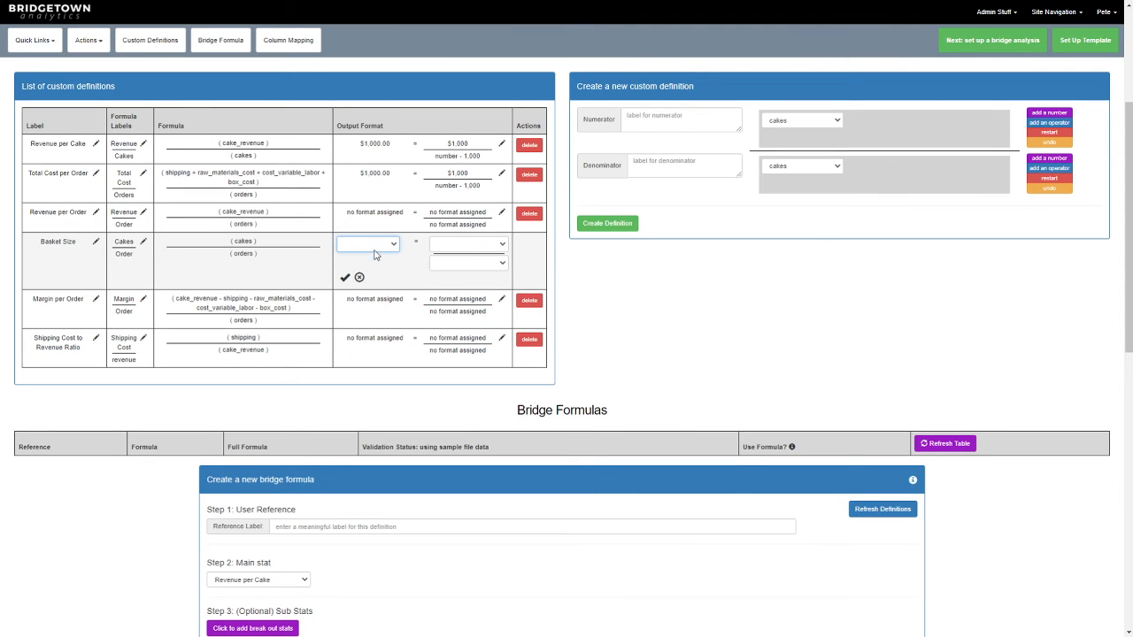
{"action": "left_click", "coordinate": [384, 298]}
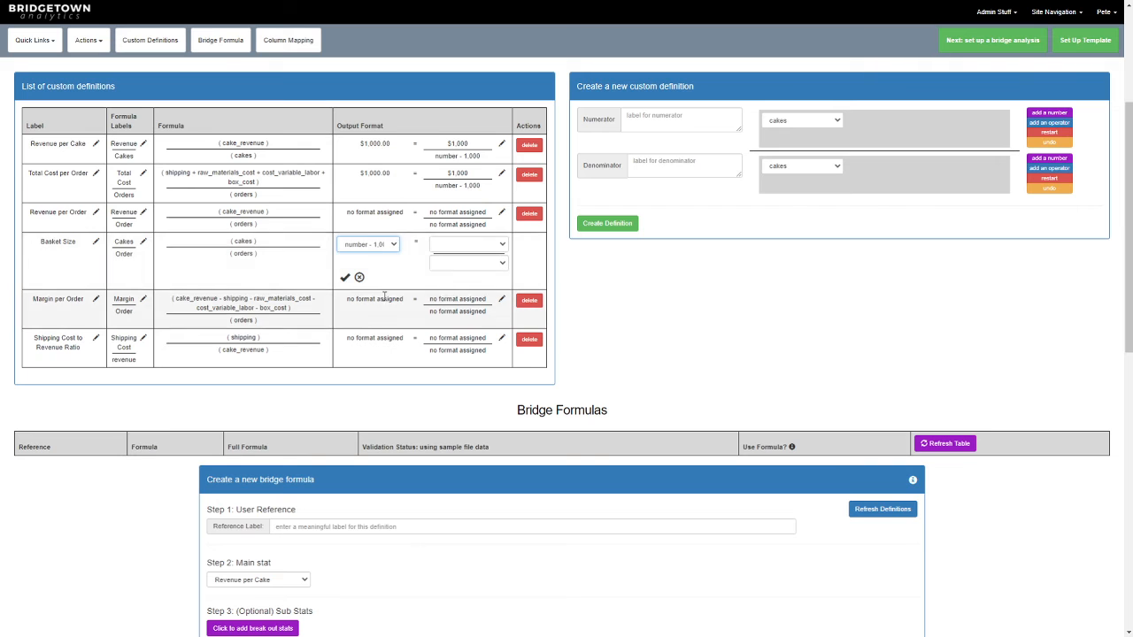
{"action": "key", "text": "ctrl+minus"}
{"action": "key", "text": "ctrl+minus"}
{"action": "key", "text": "ctrl+minus"}
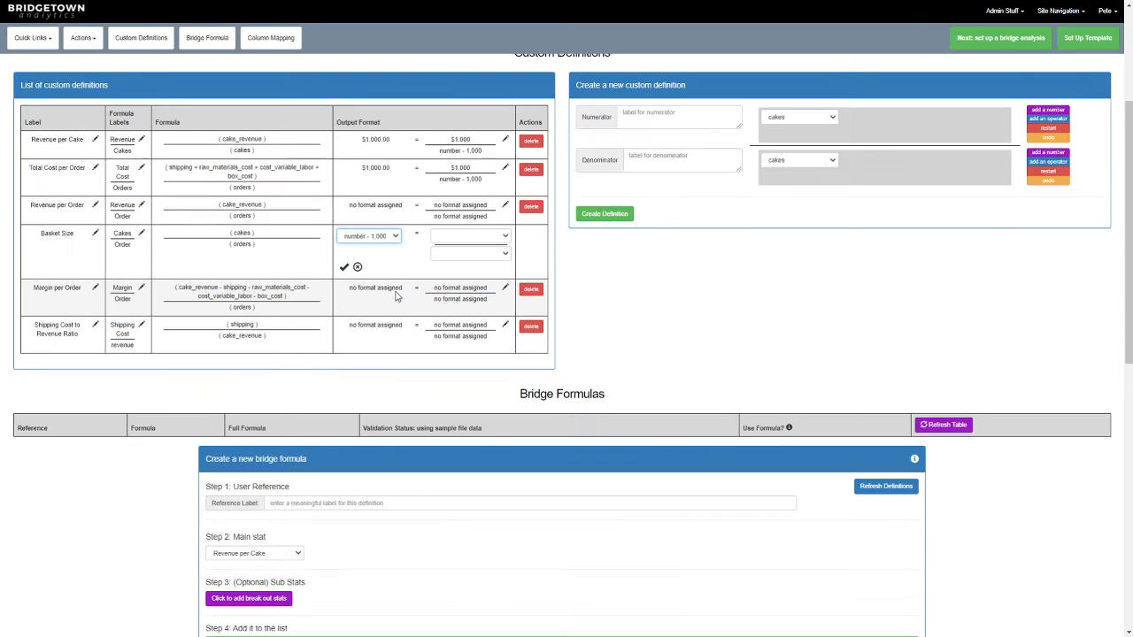
{"action": "key", "text": "ctrl+plus"}
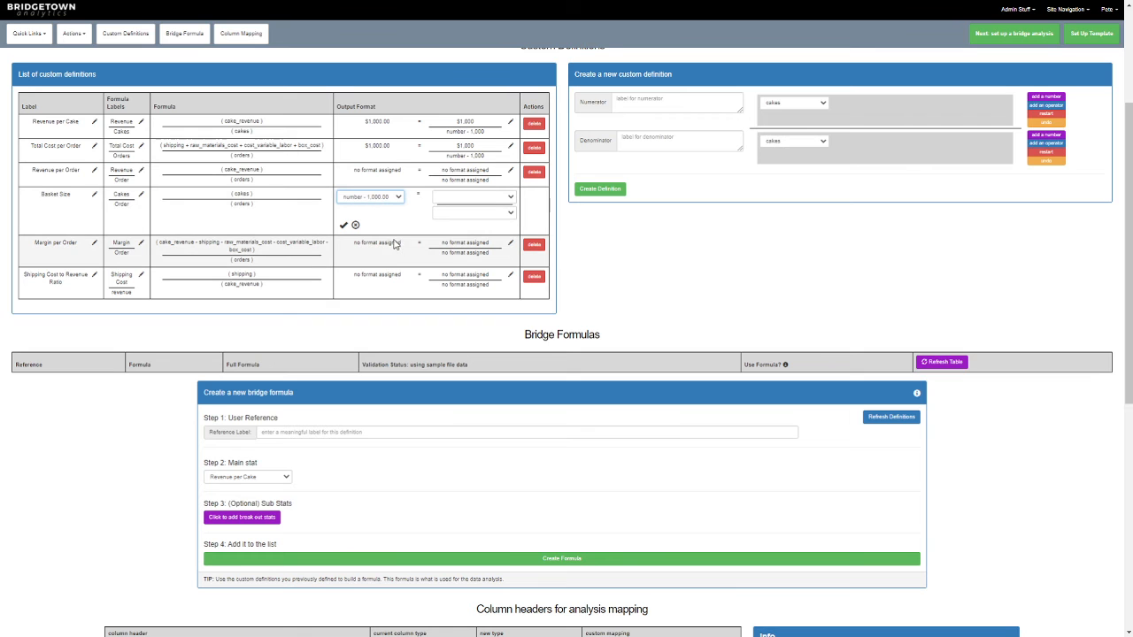
{"action": "key", "text": "ctrl+plus"}
- Format both the numerator and denominator of Basket Size as number - 1,000 and save the output format
{"action": "key", "text": "Tab"}
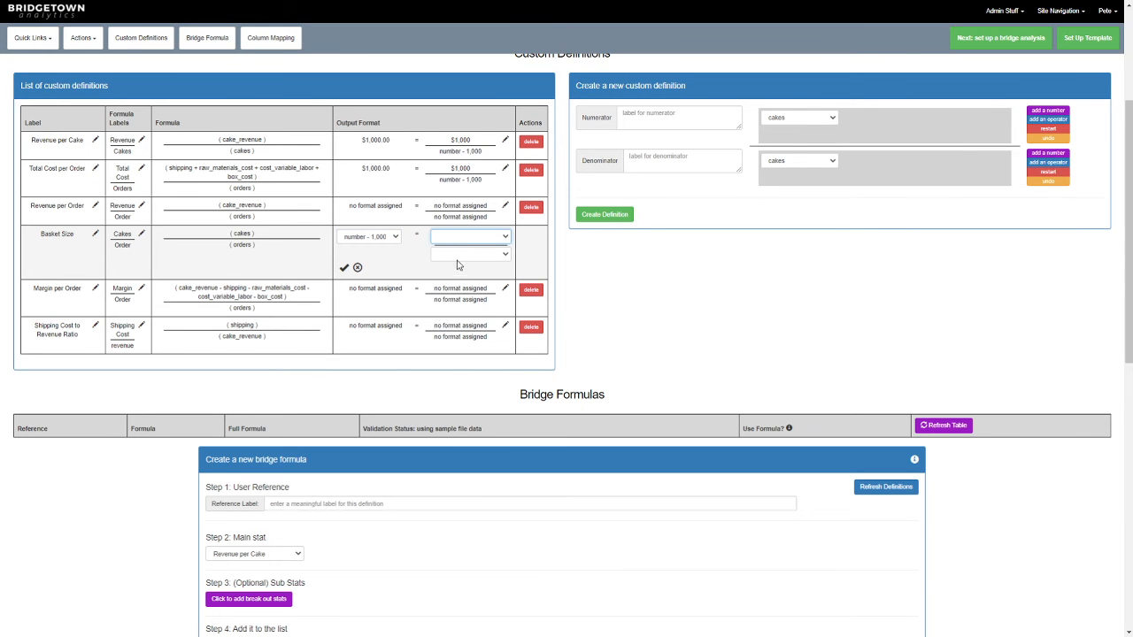
{"action": "left_click", "coordinate": [464, 282]}
{"action": "left_click", "coordinate": [460, 266]}
{"action": "left_click", "coordinate": [460, 258]}
{"action": "left_click", "coordinate": [466, 306]}
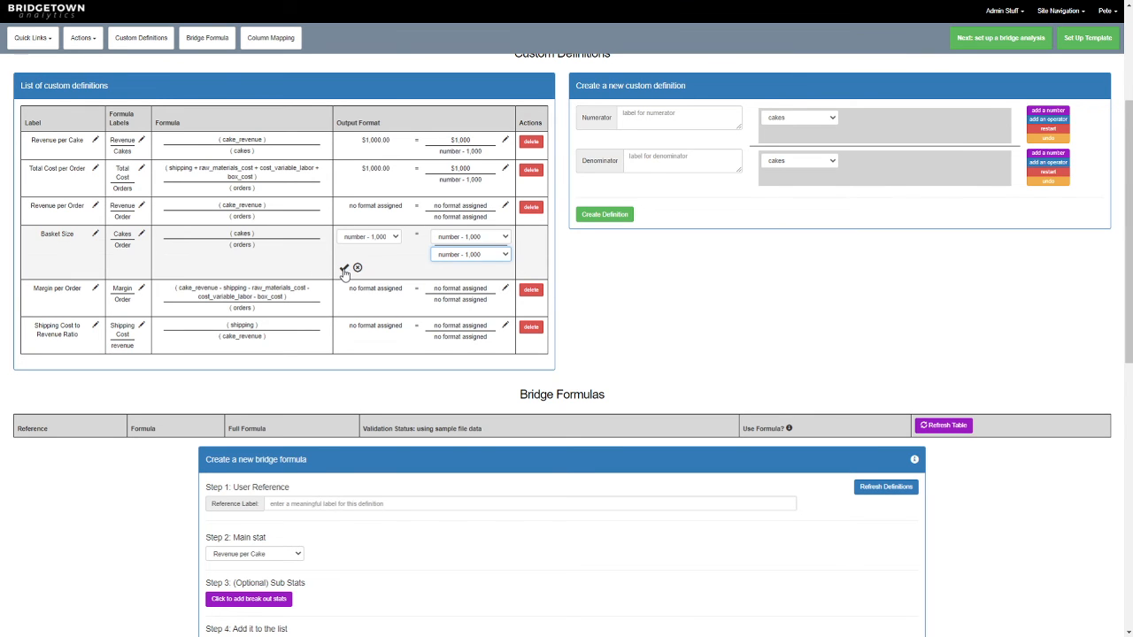
{"action": "left_click", "coordinate": [344, 267]}
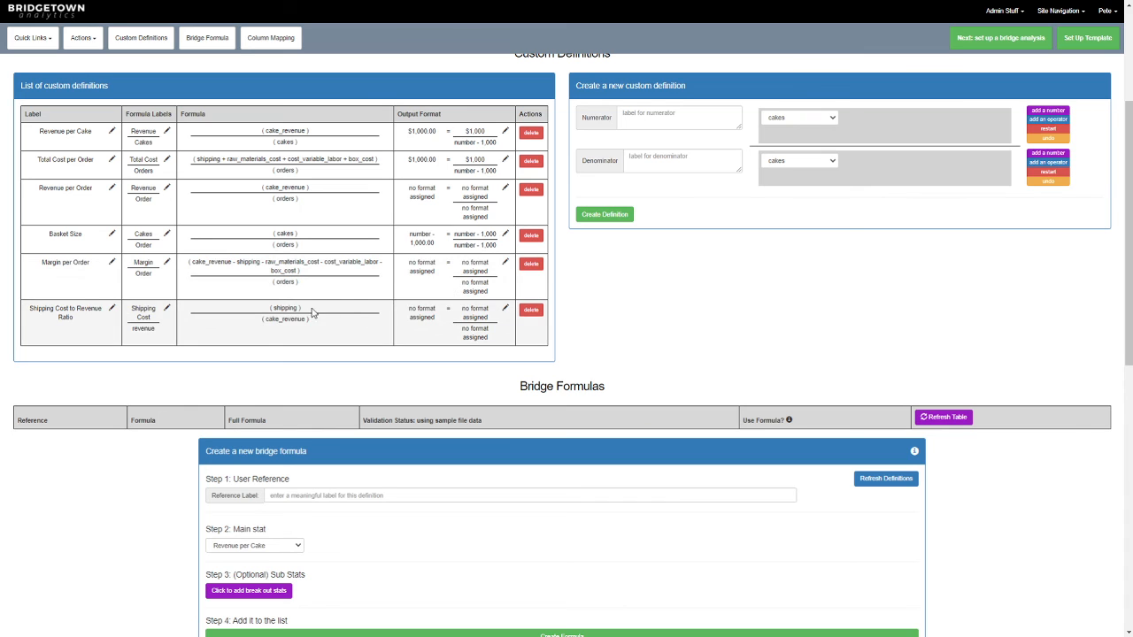
- Assign Margin per Order the output format $1,000.00, with numerator $1,000 and denominator number - 1,000, and save it
{"action": "left_click", "coordinate": [506, 263]}
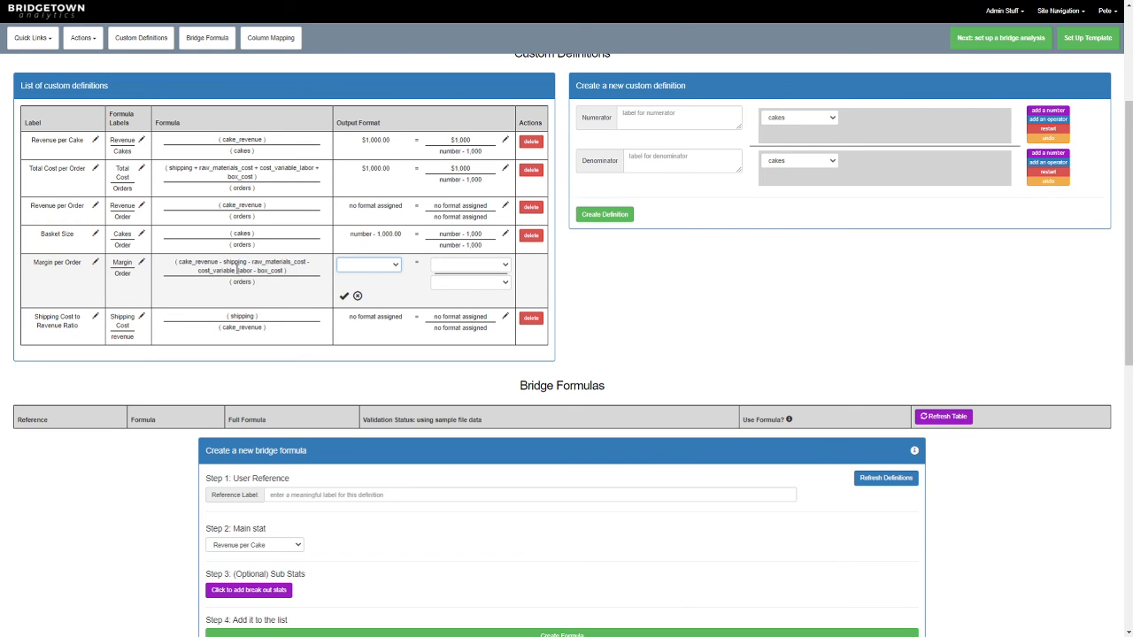
{"action": "left_click", "coordinate": [373, 290]}
{"action": "left_click", "coordinate": [475, 269]}
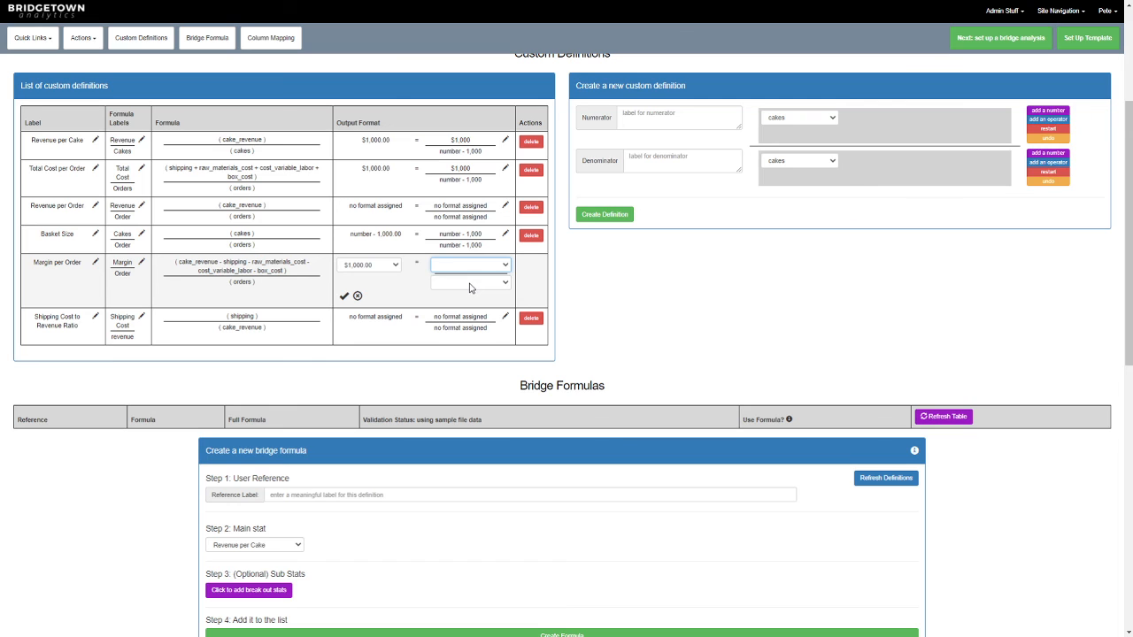
{"action": "left_click", "coordinate": [467, 283]}
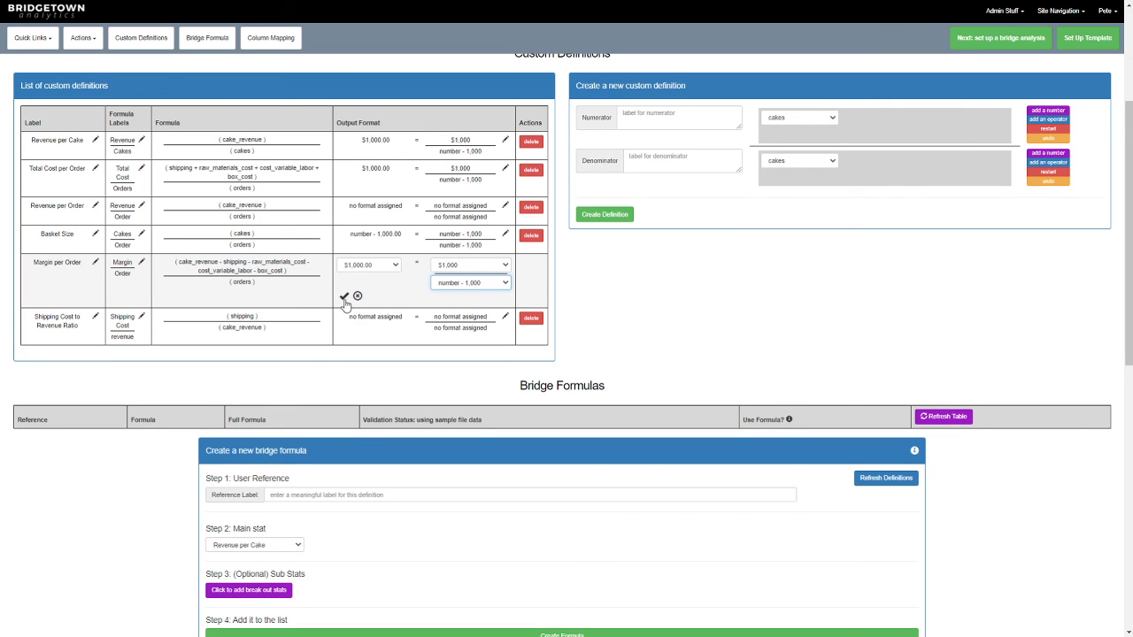
{"action": "left_click", "coordinate": [344, 296]}
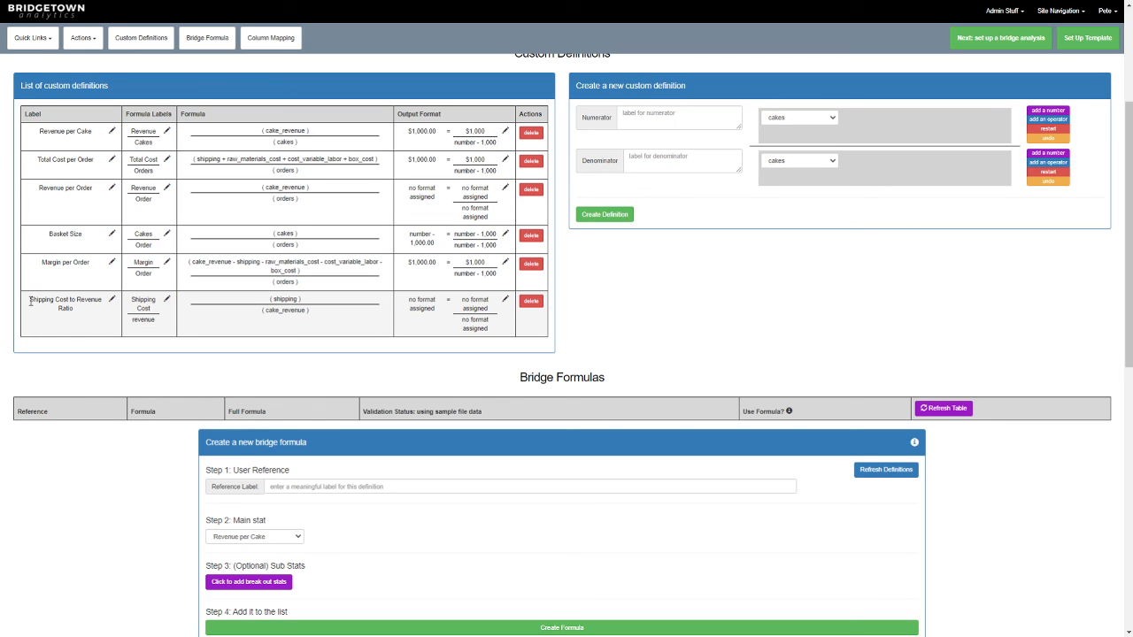
- Assign Shipping Cost to Revenue Ratio the output format percent - 00.00 %, with numerator and denominator both $1,000, and save it
{"action": "left_click_drag", "start_coordinate": [29, 302], "coordinate": [87, 325]}
{"action": "left_click", "coordinate": [85, 320]}
{"action": "left_click", "coordinate": [505, 300]}
{"action": "left_click", "coordinate": [385, 305]}
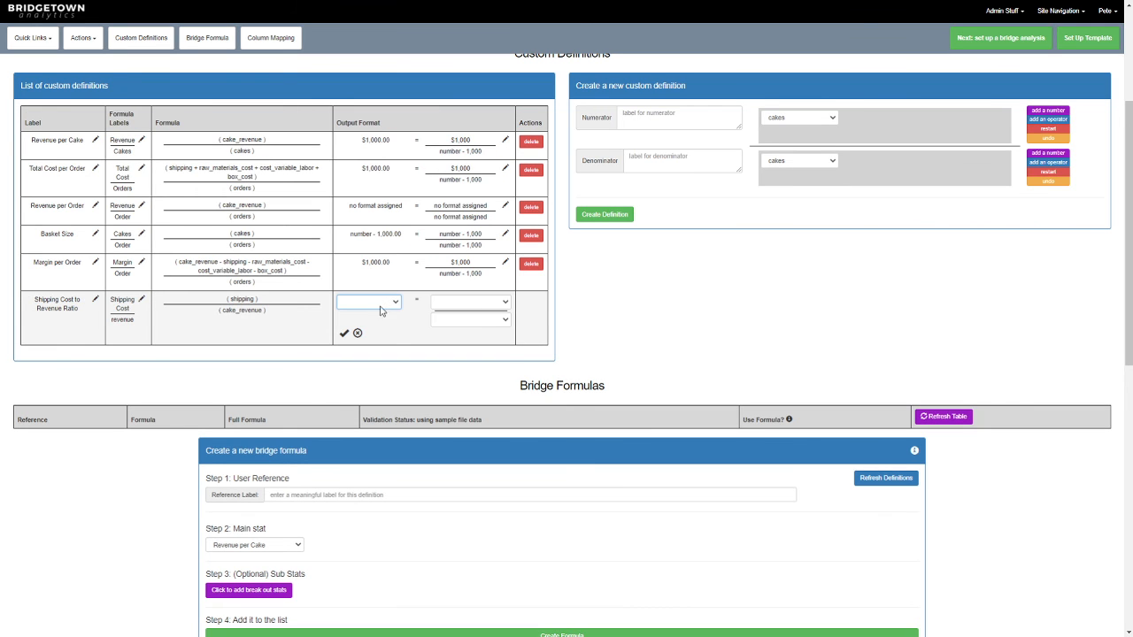
{"action": "left_click", "coordinate": [388, 370]}
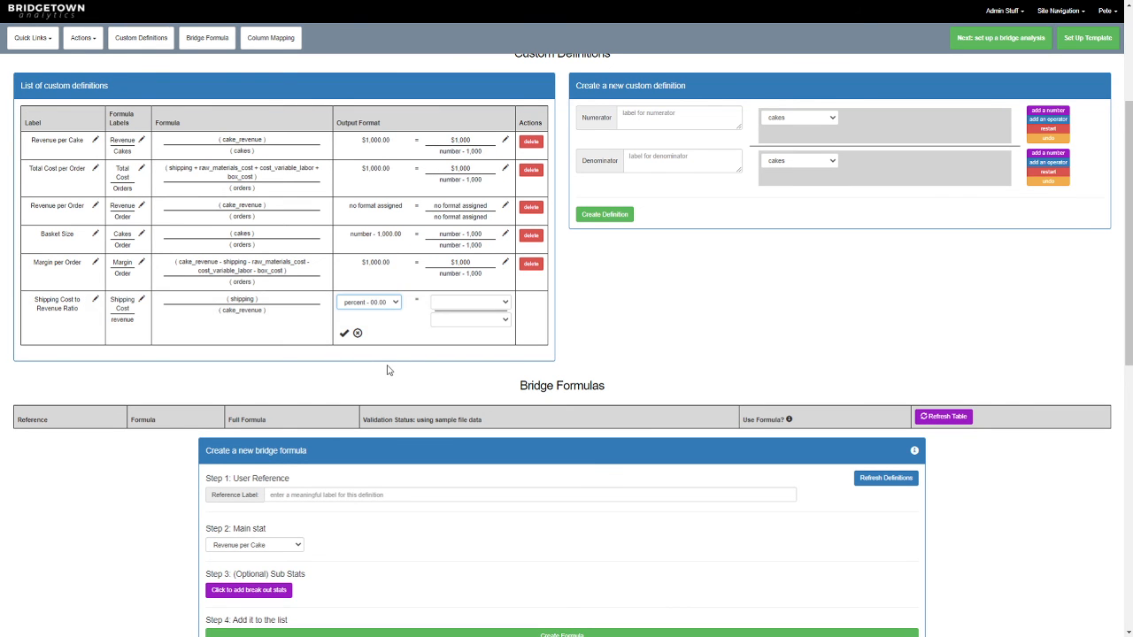
{"action": "left_click", "coordinate": [469, 305]}
{"action": "left_click", "coordinate": [468, 327]}
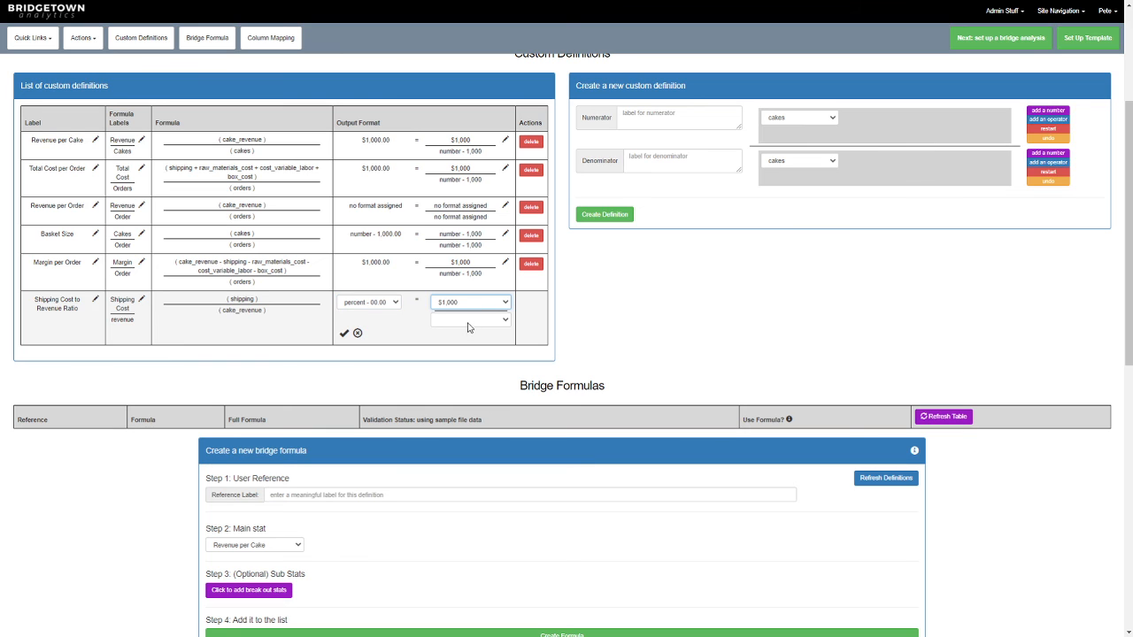
{"action": "left_click", "coordinate": [470, 322]}
{"action": "left_click", "coordinate": [470, 347]}
{"action": "left_click", "coordinate": [345, 333]}
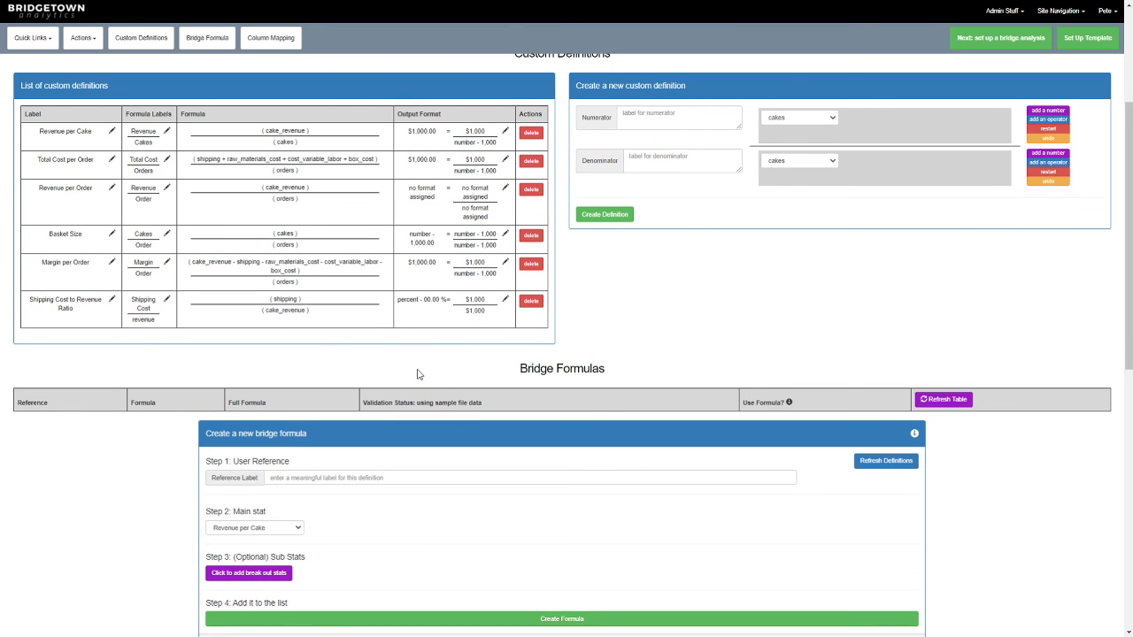
- Assign Revenue per Order the output format $1,000.00, with numerator $1,000 and denominator number - 1,000, and save it
{"action": "scroll", "coordinate": [420, 374], "scroll_direction": "up", "scroll_amount": 1}
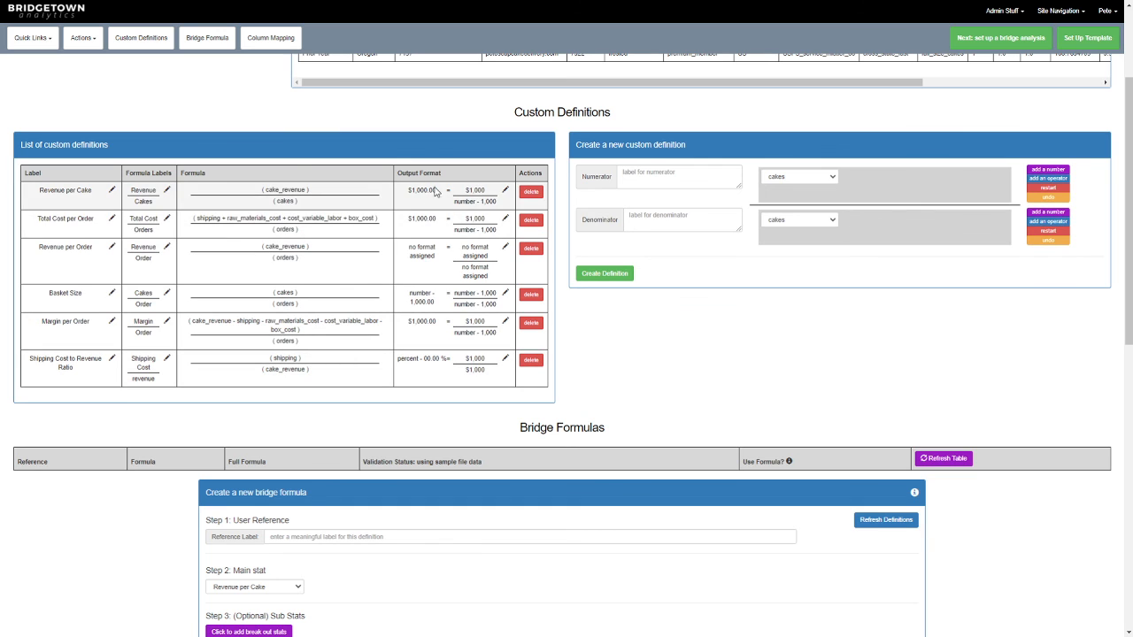
{"action": "left_click", "coordinate": [504, 250]}
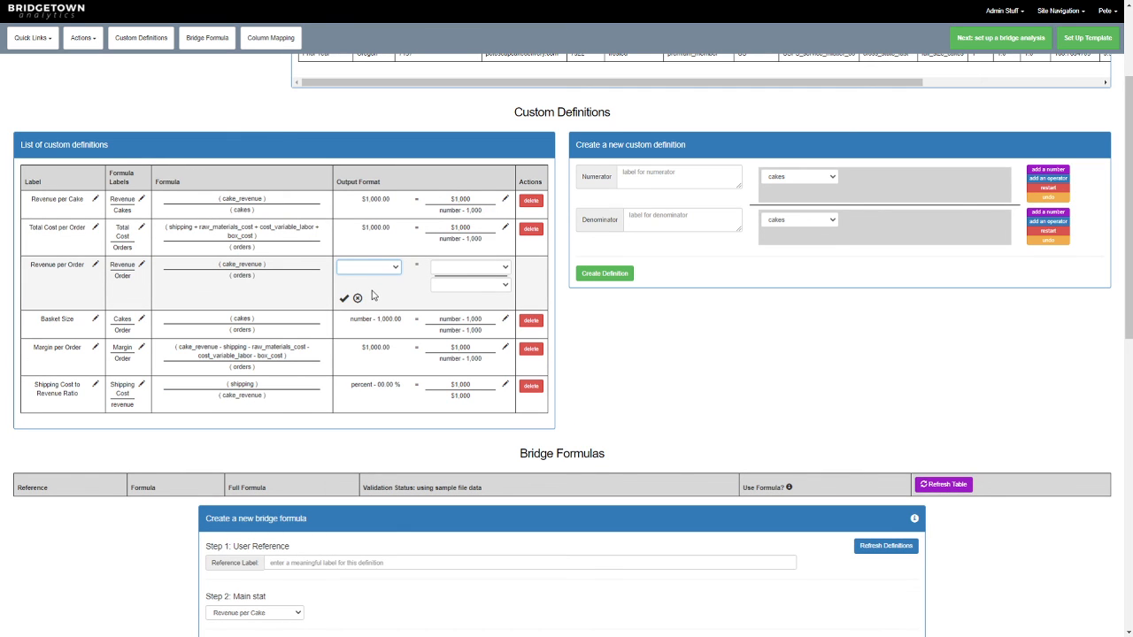
{"action": "left_click", "coordinate": [373, 302]}
{"action": "left_click", "coordinate": [477, 271]}
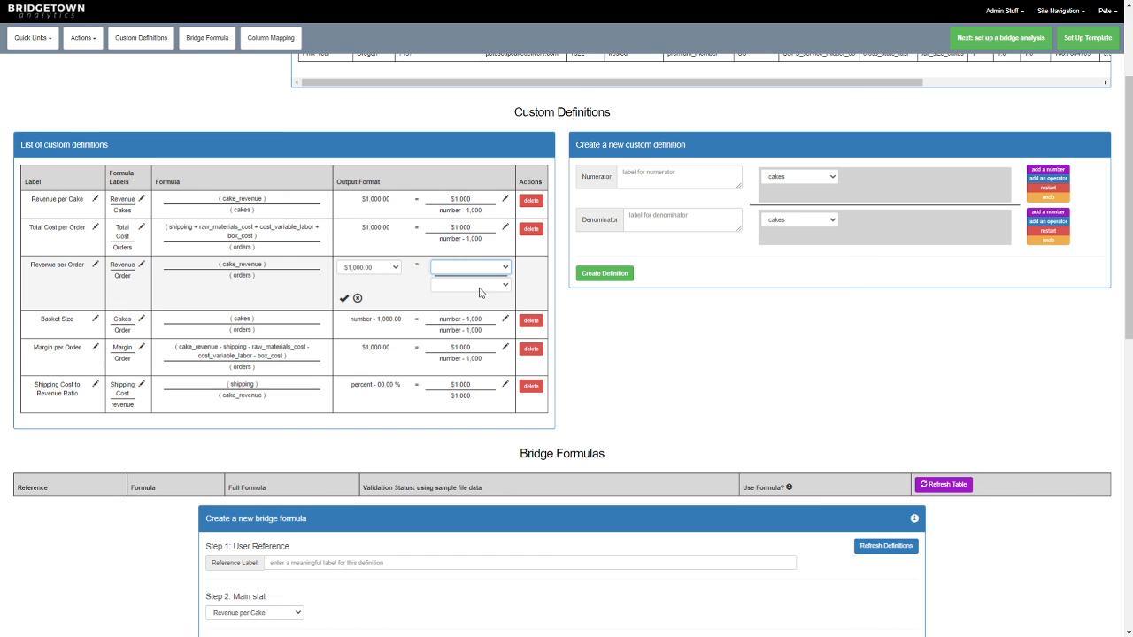
{"action": "left_click", "coordinate": [479, 285]}
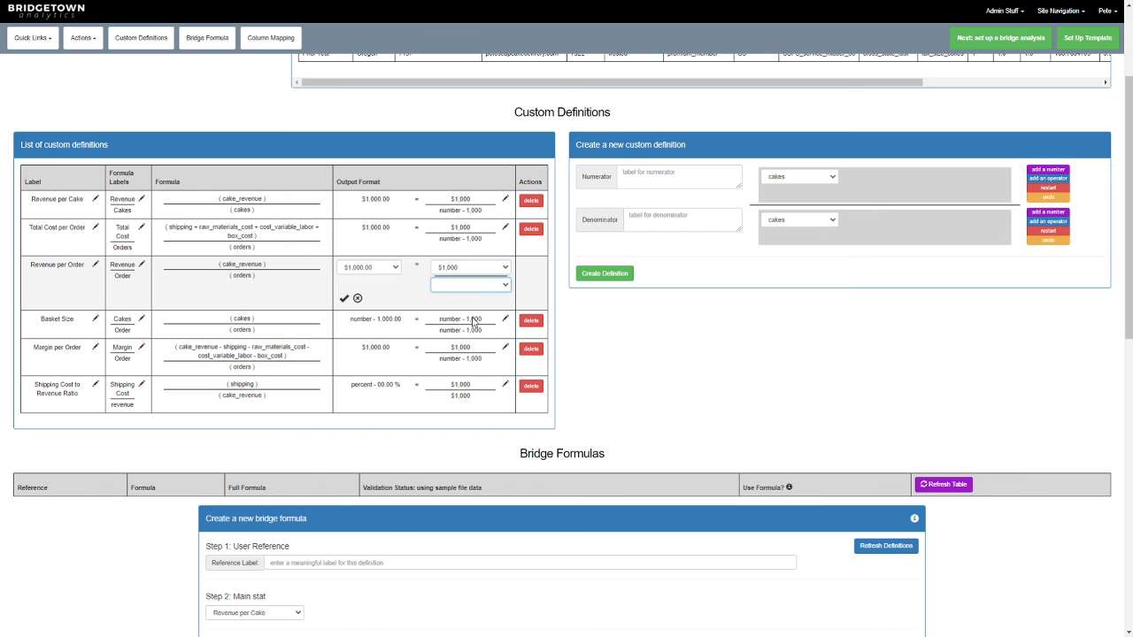
{"action": "left_click", "coordinate": [344, 298]}
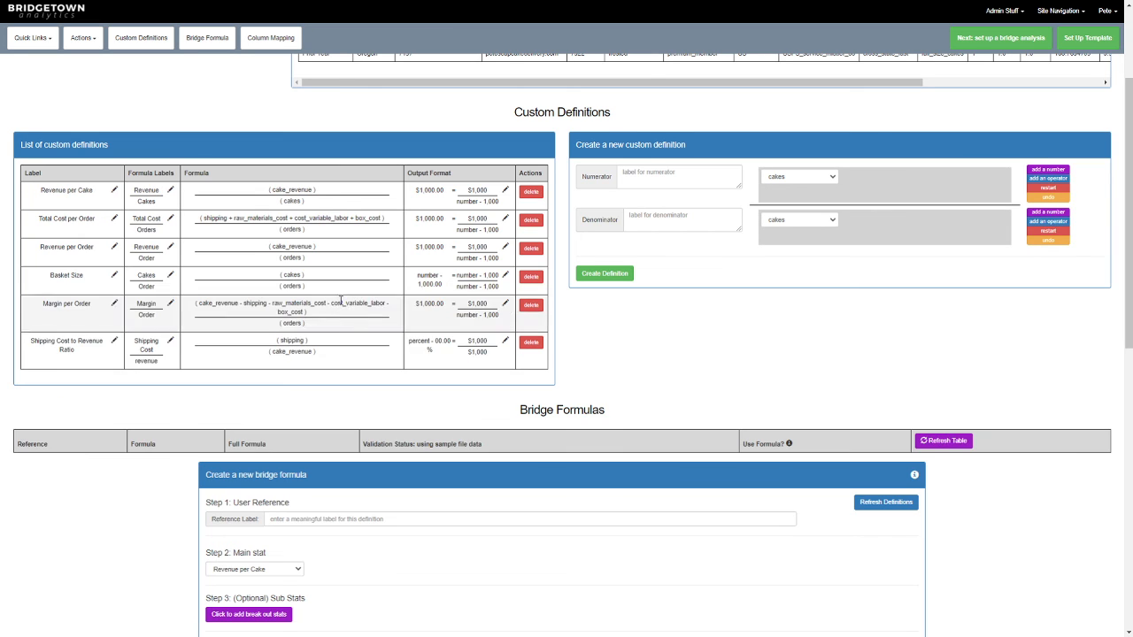